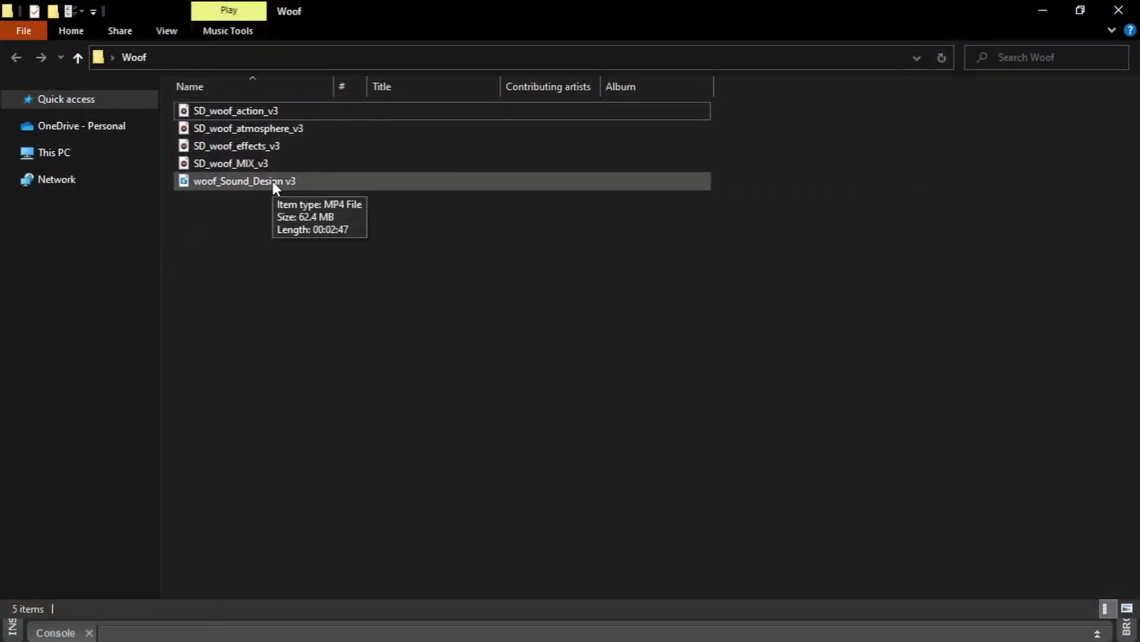
# - Drag woof_Sound_Design v3 into the project as a trial, then undo the import with Ctrl+Z
pyautogui.moveTo(365, 12); pyautogui.dragTo(788, 66)
pyautogui.moveTo(784, 235); pyautogui.dragTo(238, 187)
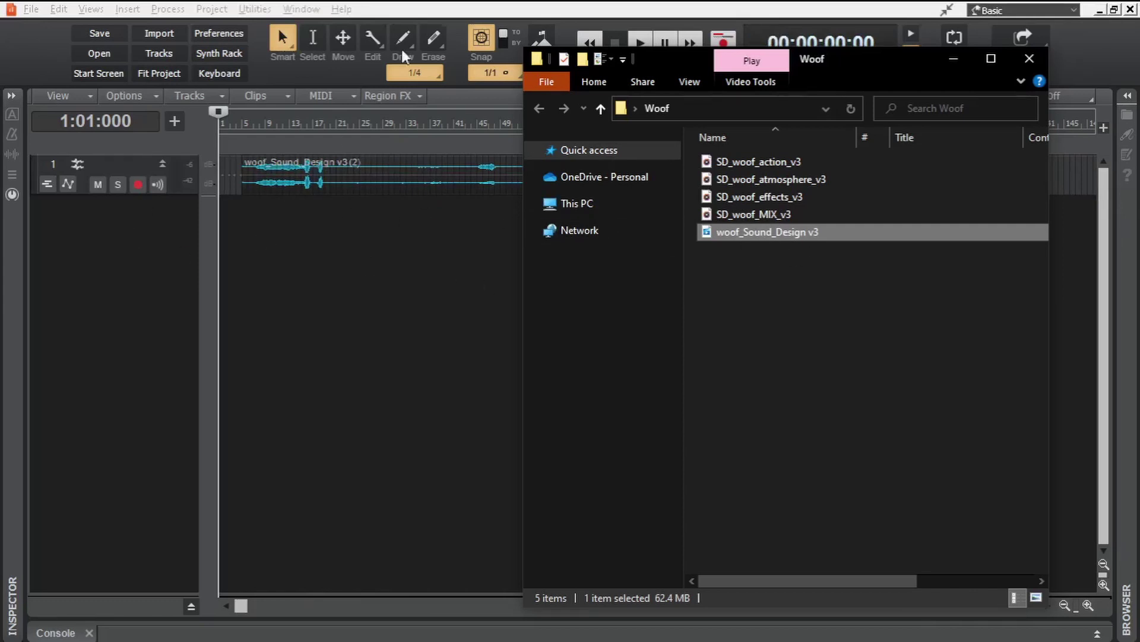
pyautogui.click(457, 13)
pyautogui.hotkey('ctrl', 'z')
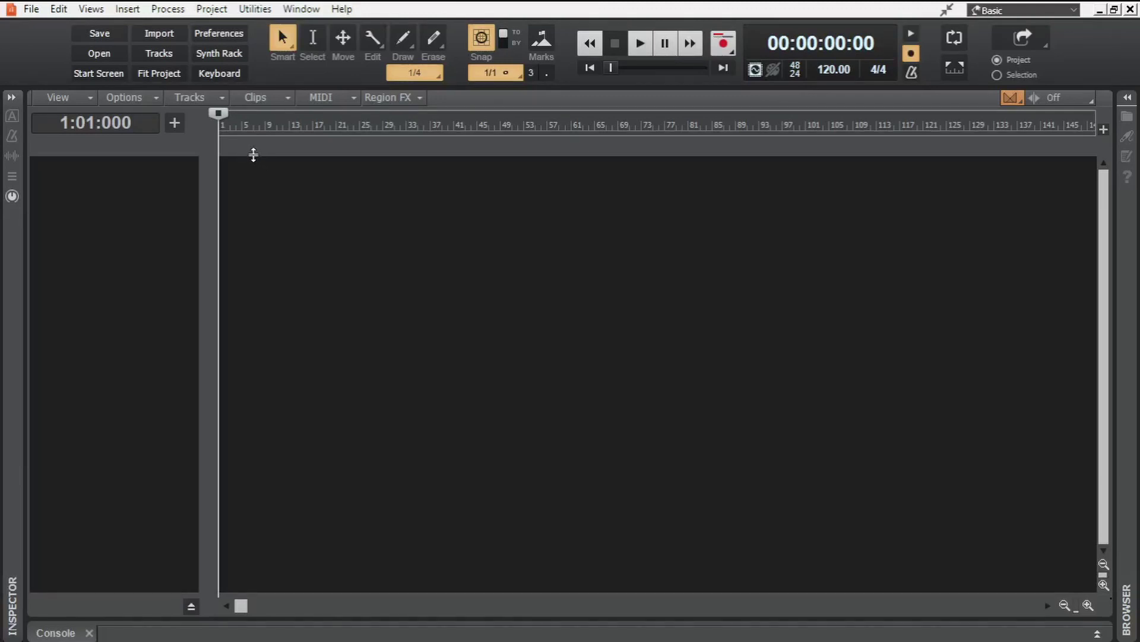
# - Expose the video, tempo and arranger lanes, then collapse back to only the empty video track
pyautogui.click(254, 155)
pyautogui.moveTo(254, 155); pyautogui.dragTo(253, 260)
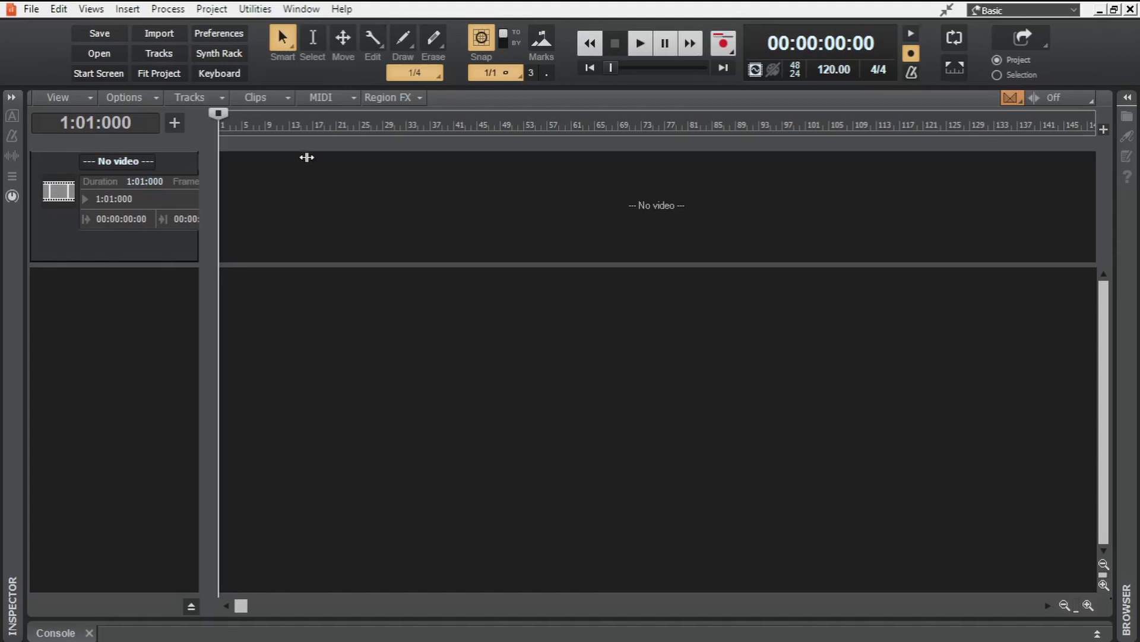
pyautogui.moveTo(313, 149); pyautogui.dragTo(309, 229)
pyautogui.moveTo(312, 157); pyautogui.dragTo(313, 211)
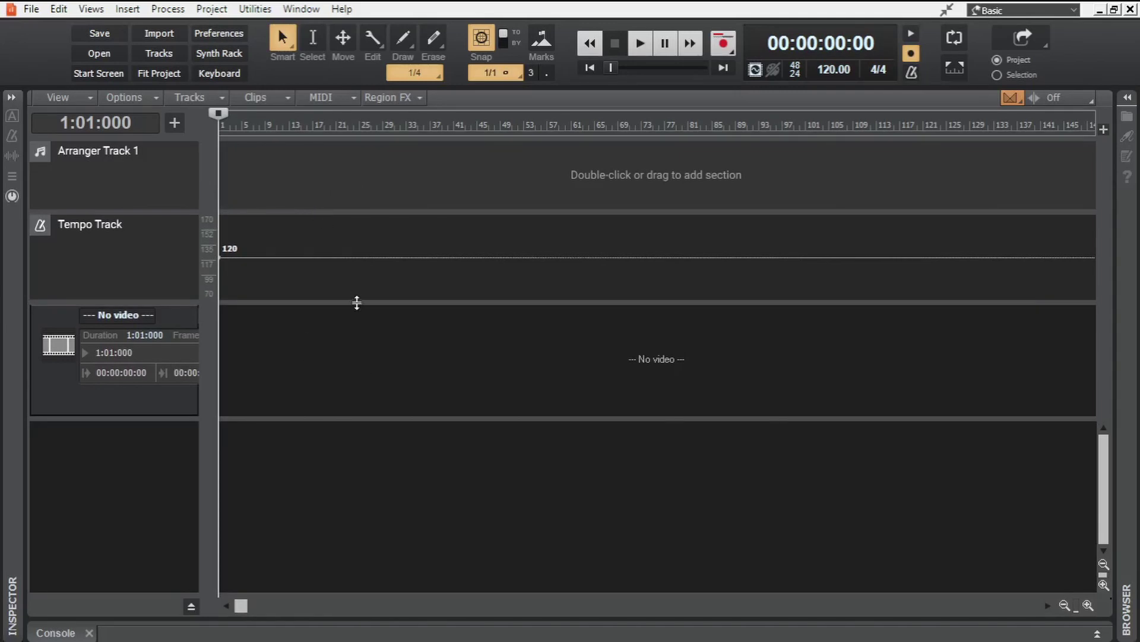
pyautogui.moveTo(356, 302); pyautogui.dragTo(362, 112)
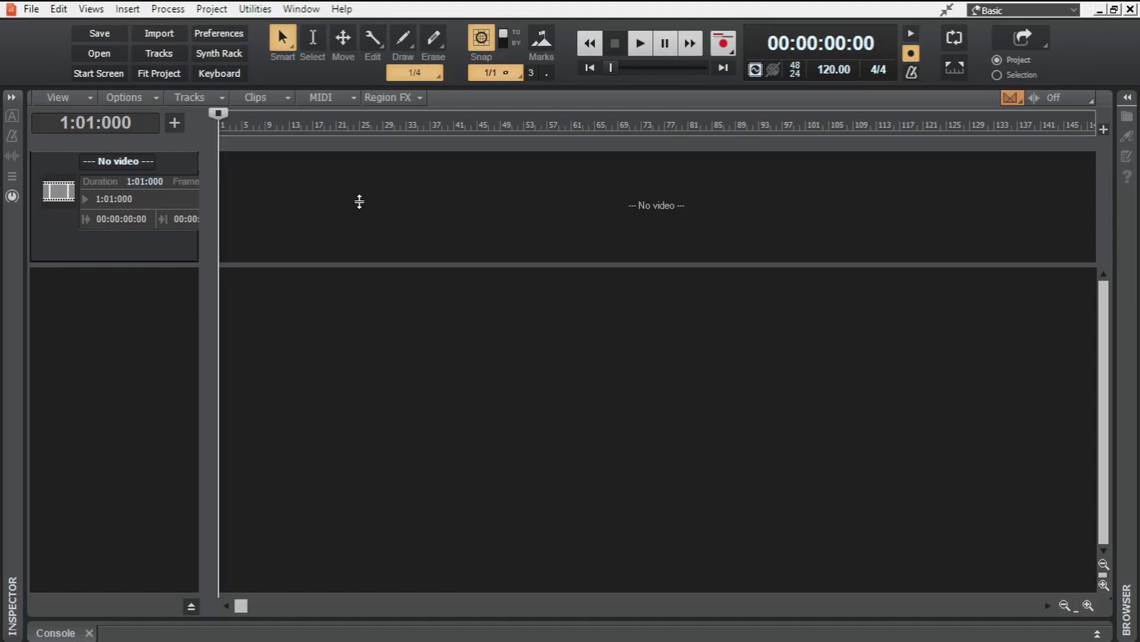
# - Browse File > Import > Video to woof_Sound_Design v3 in the Desktop Woof folder
pyautogui.click(32, 10)
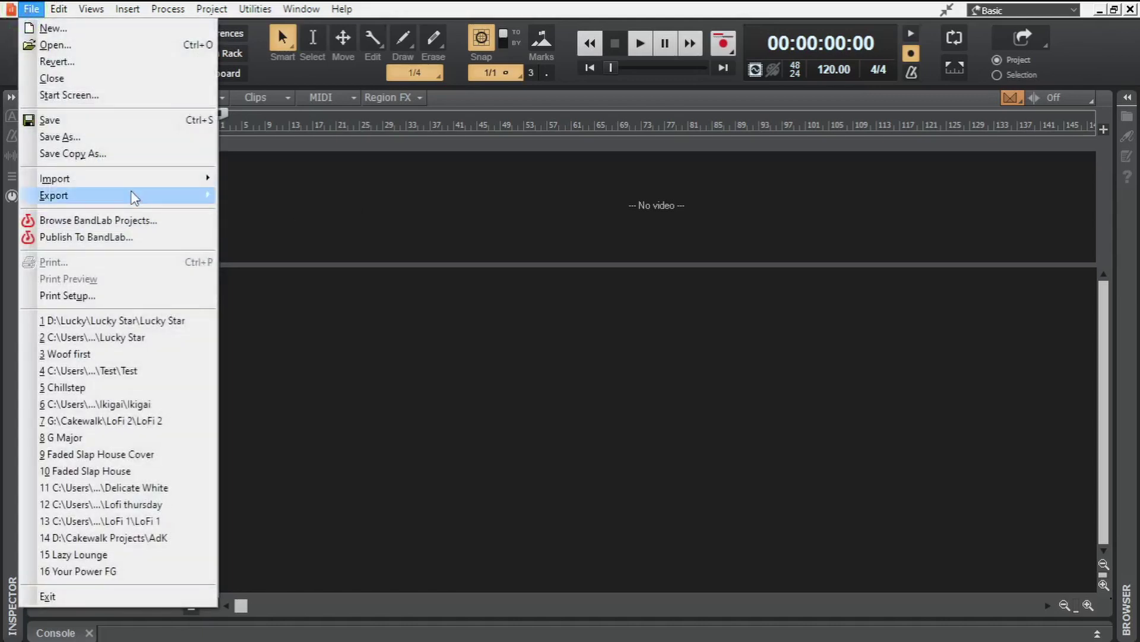
pyautogui.moveTo(138, 185)
pyautogui.click(271, 213)
pyautogui.click(370, 186)
pyautogui.doubleClick(675, 220)
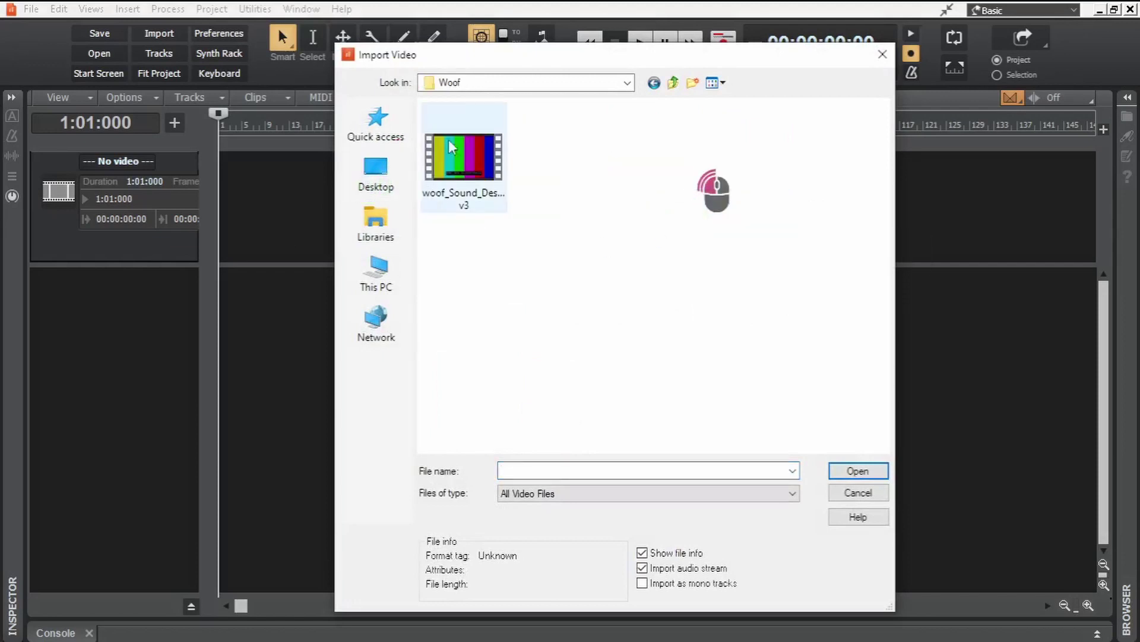
pyautogui.click(474, 153)
# - Cancel the import dialog and drag woof_Sound_Design v3 from the Woof folder into the project
pyautogui.click(858, 492)
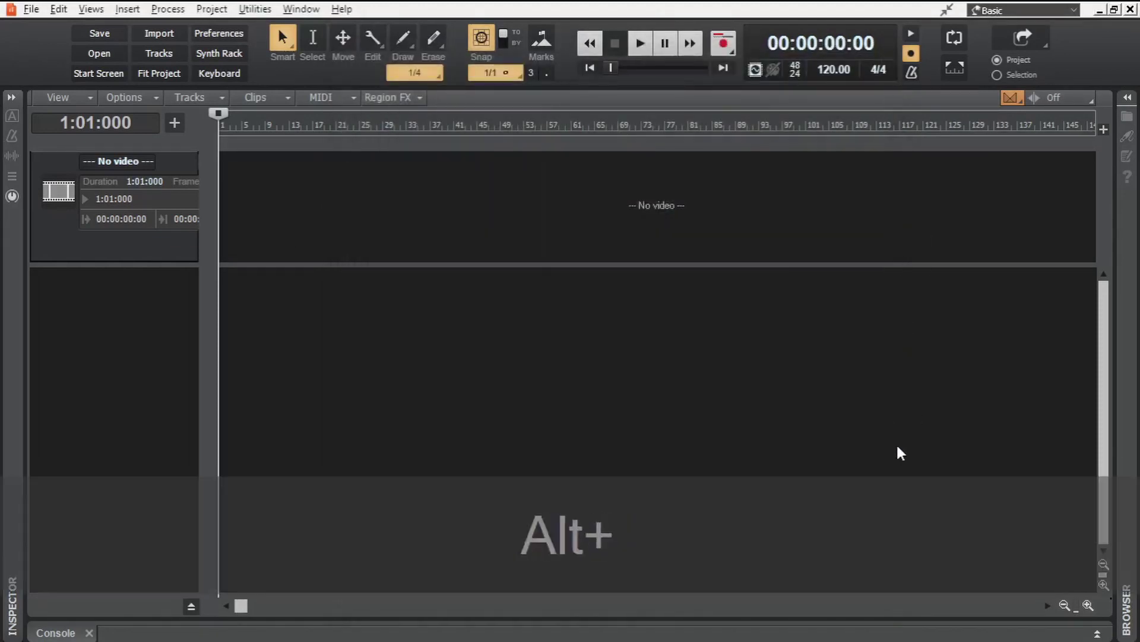
pyautogui.hotkey('alt', 'Tab')
pyautogui.moveTo(766, 232); pyautogui.dragTo(265, 197)
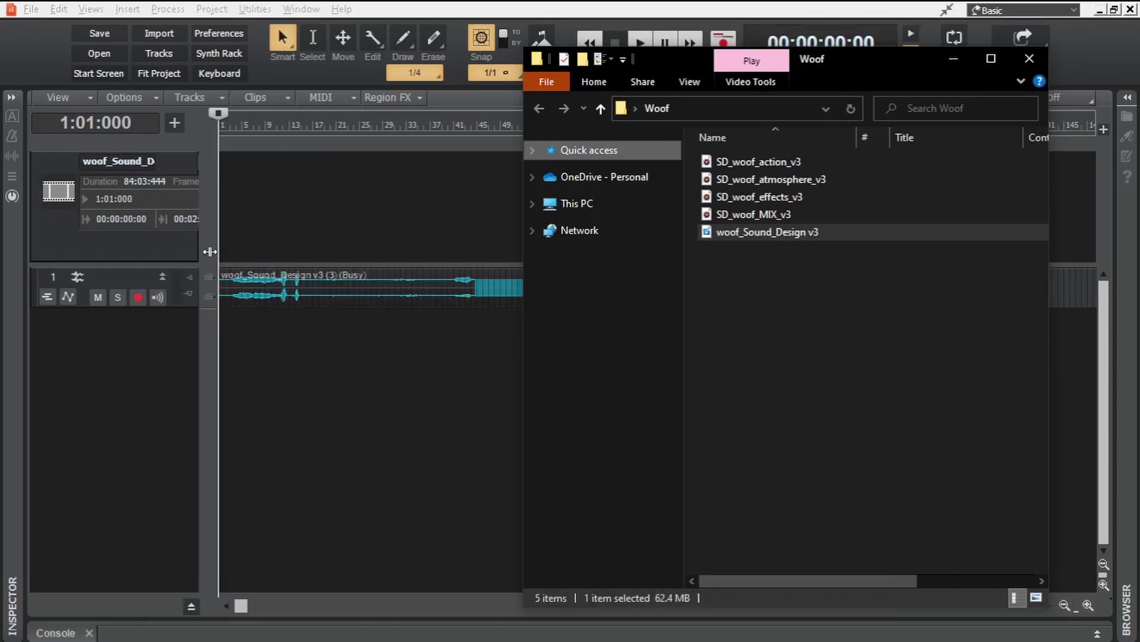
# - Rewind to the project start, widen the track panel, and enable video thumbnails with frame numbers
pyautogui.click(248, 348)
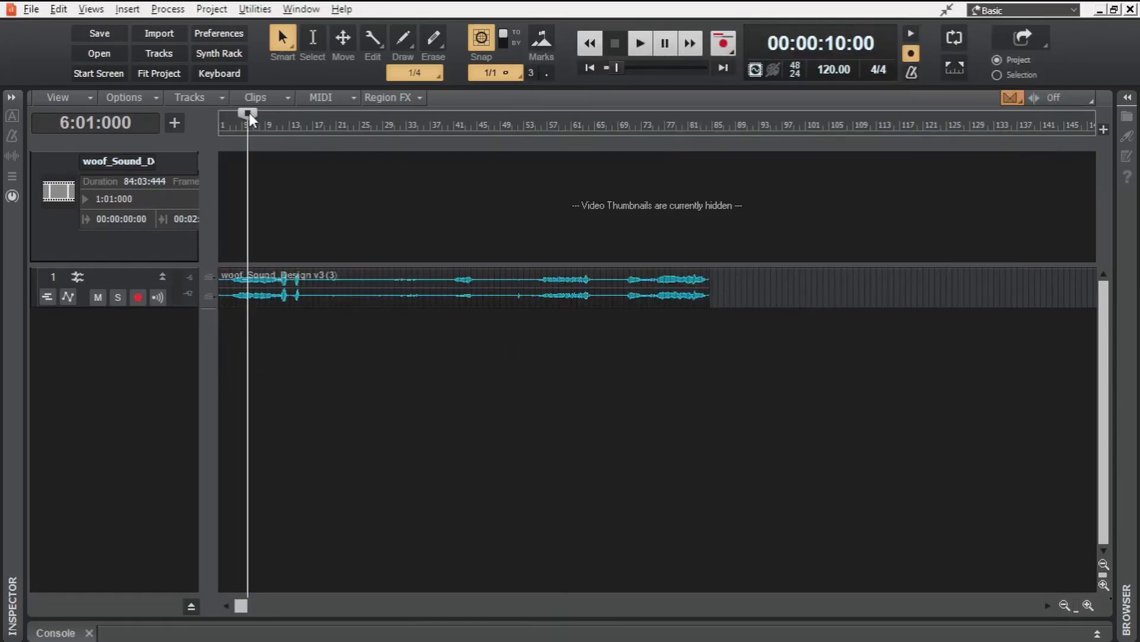
pyautogui.press('w')
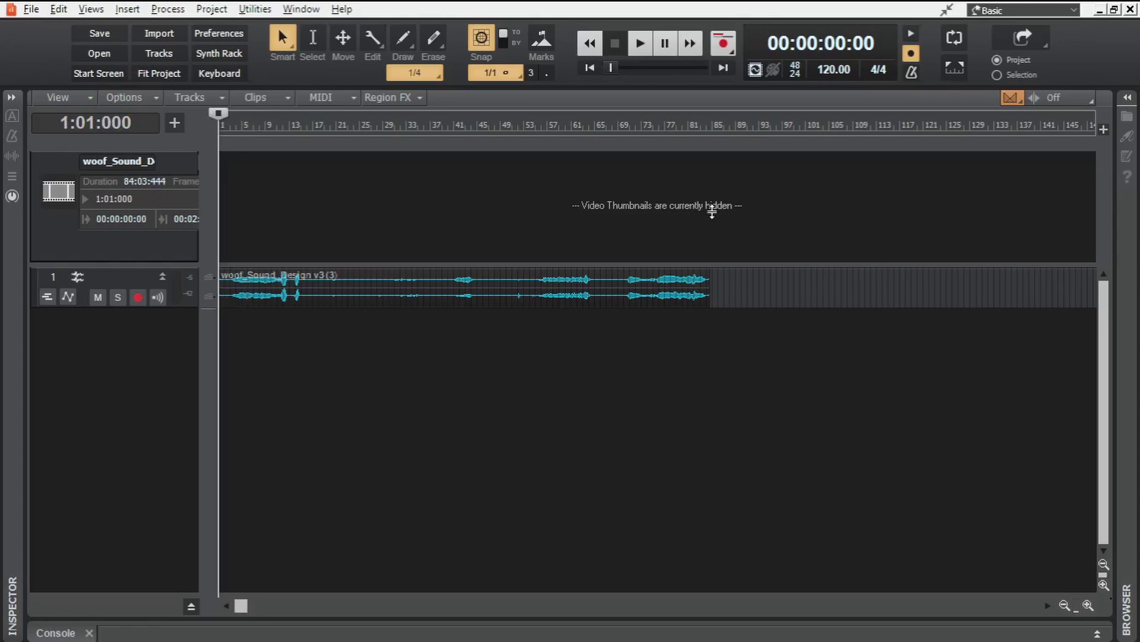
pyautogui.moveTo(199, 244); pyautogui.dragTo(253, 241)
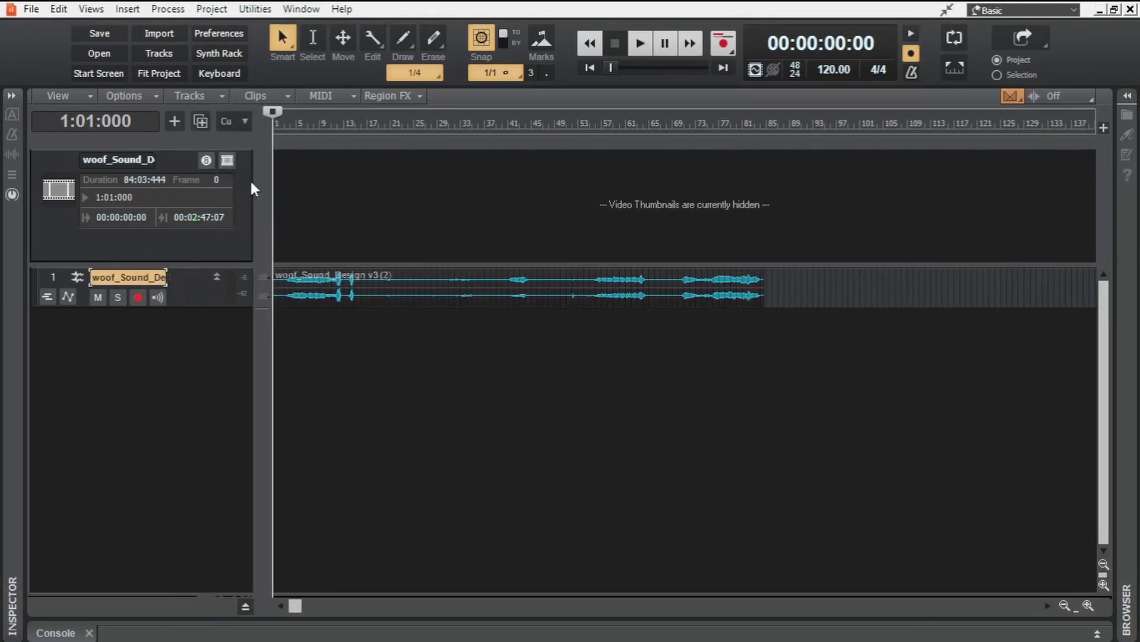
pyautogui.click(229, 166)
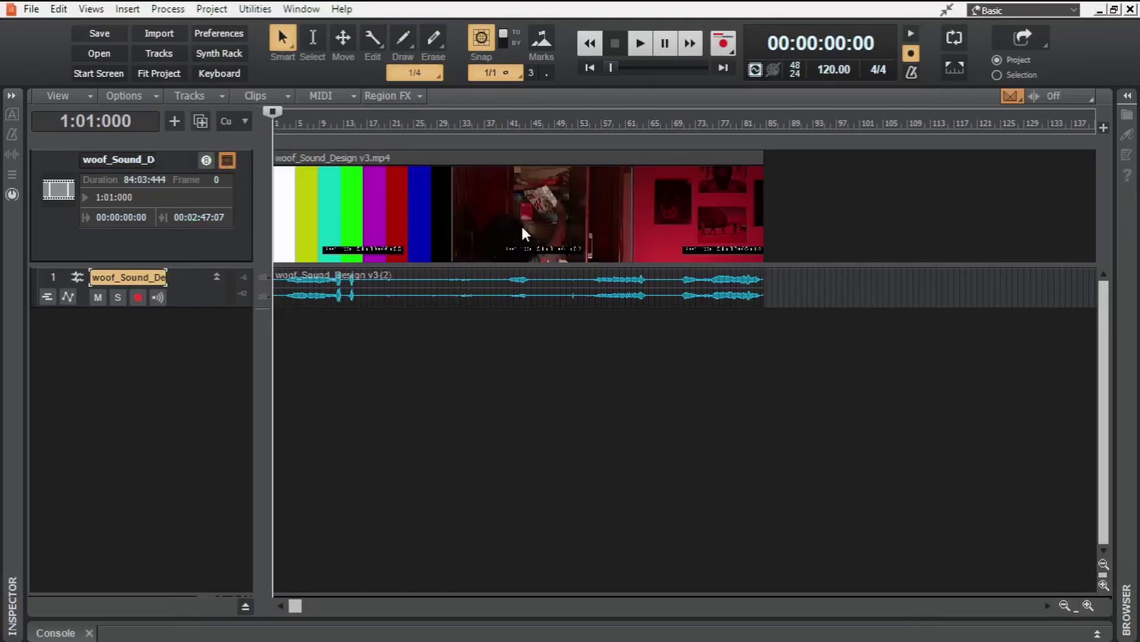
pyautogui.click(205, 160)
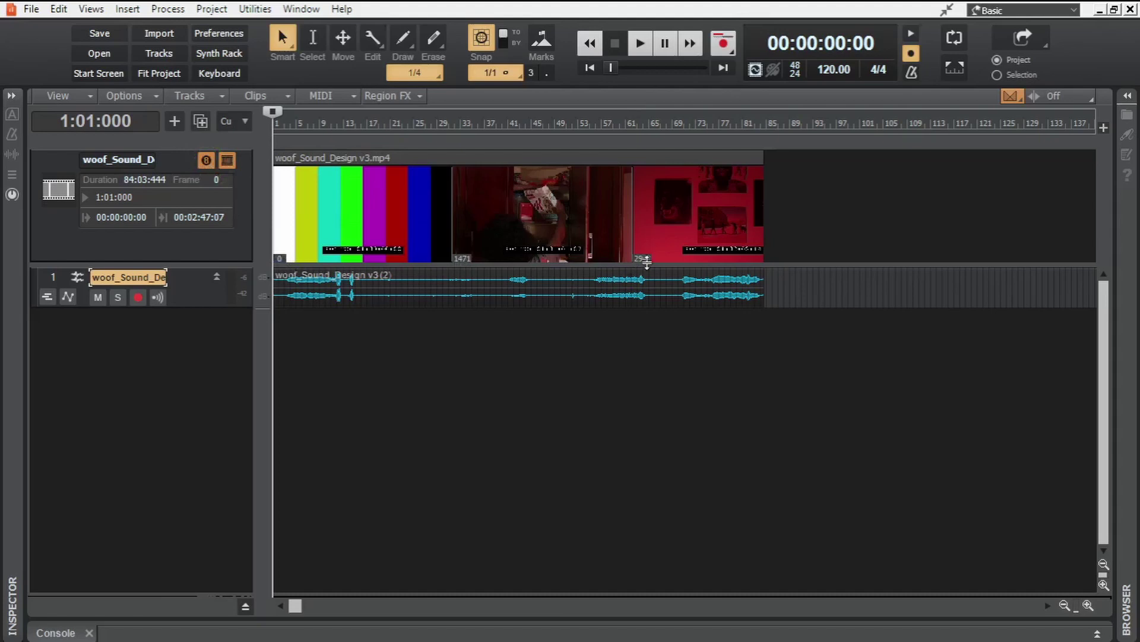
pyautogui.scroll(5, 351, 319)
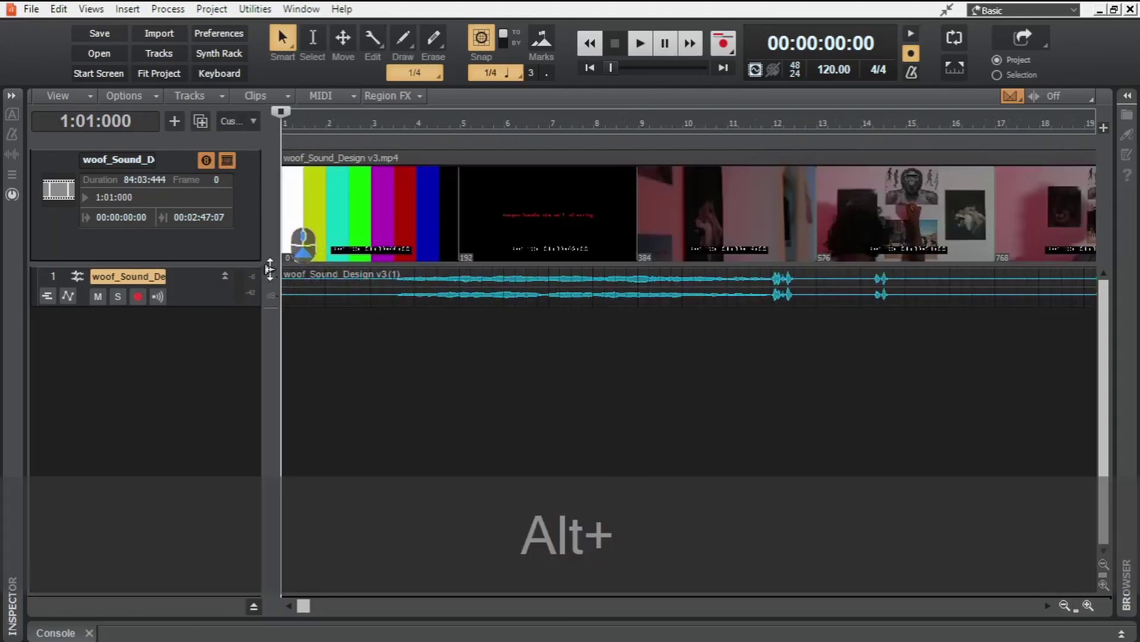
# - Shorten the video track and switch to the Advanced workspace
pyautogui.moveTo(255, 265); pyautogui.dragTo(255, 226)
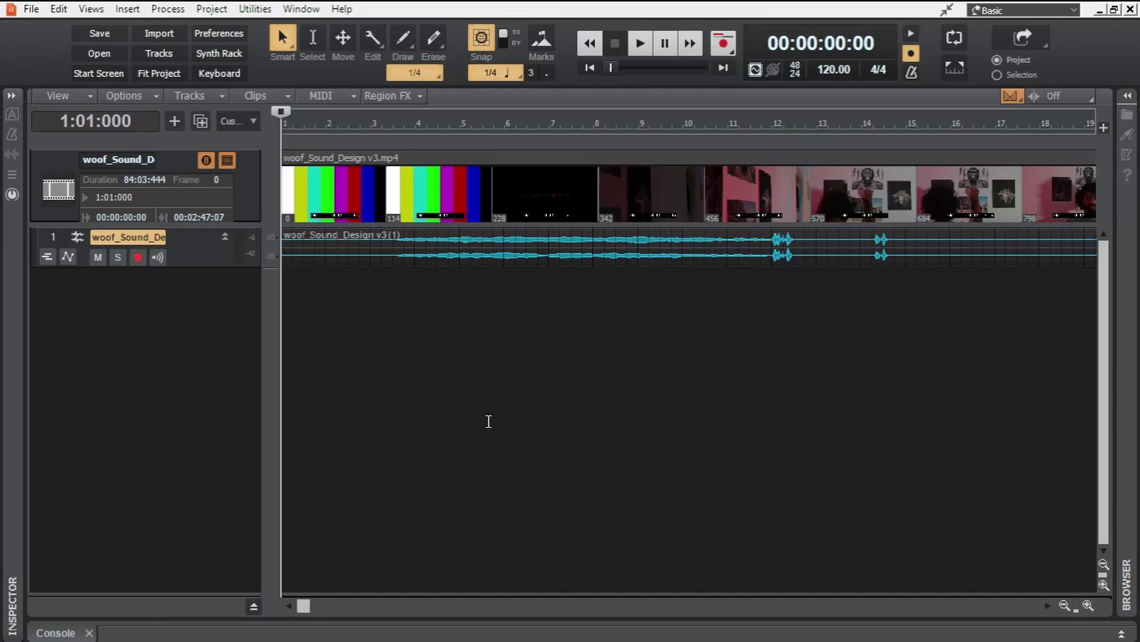
pyautogui.click(94, 10)
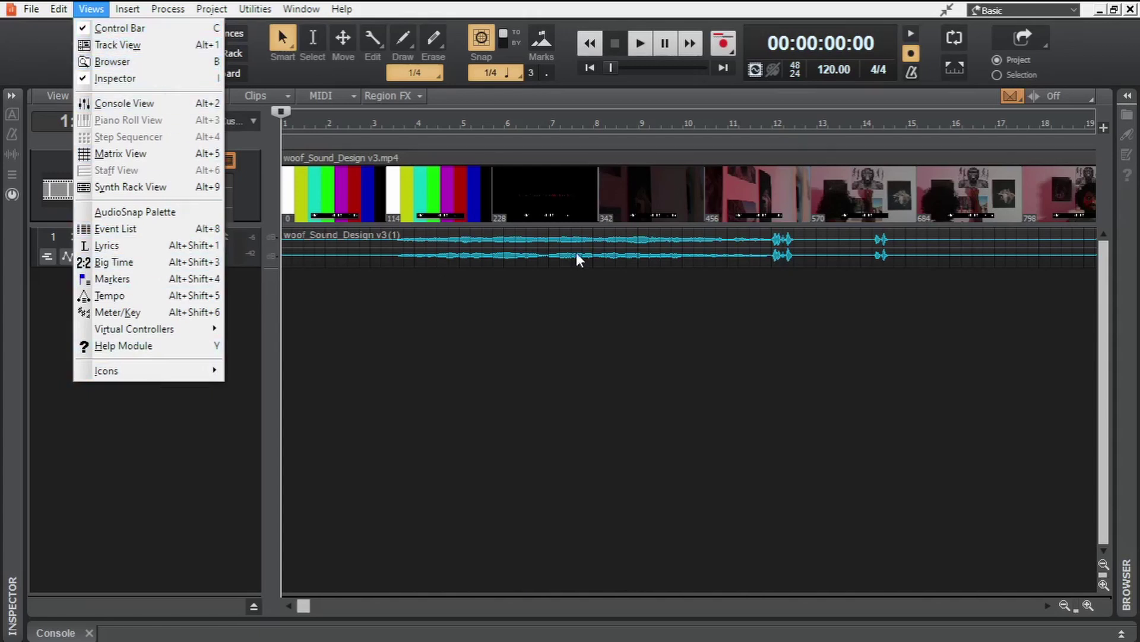
pyautogui.click(996, 33)
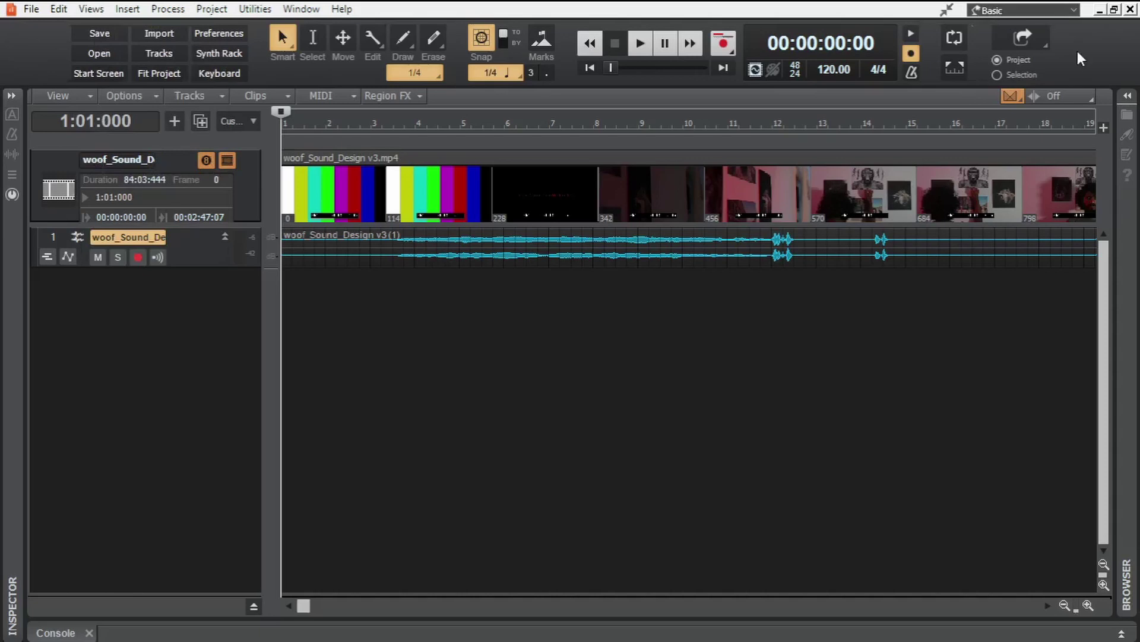
pyautogui.click(1070, 11)
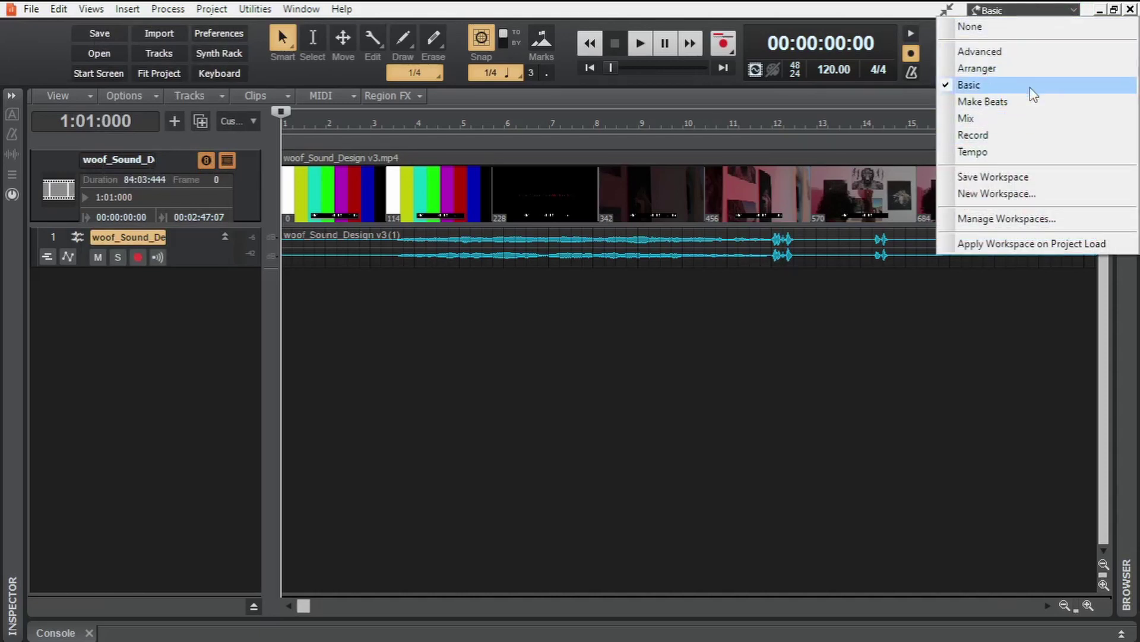
pyautogui.click(1015, 52)
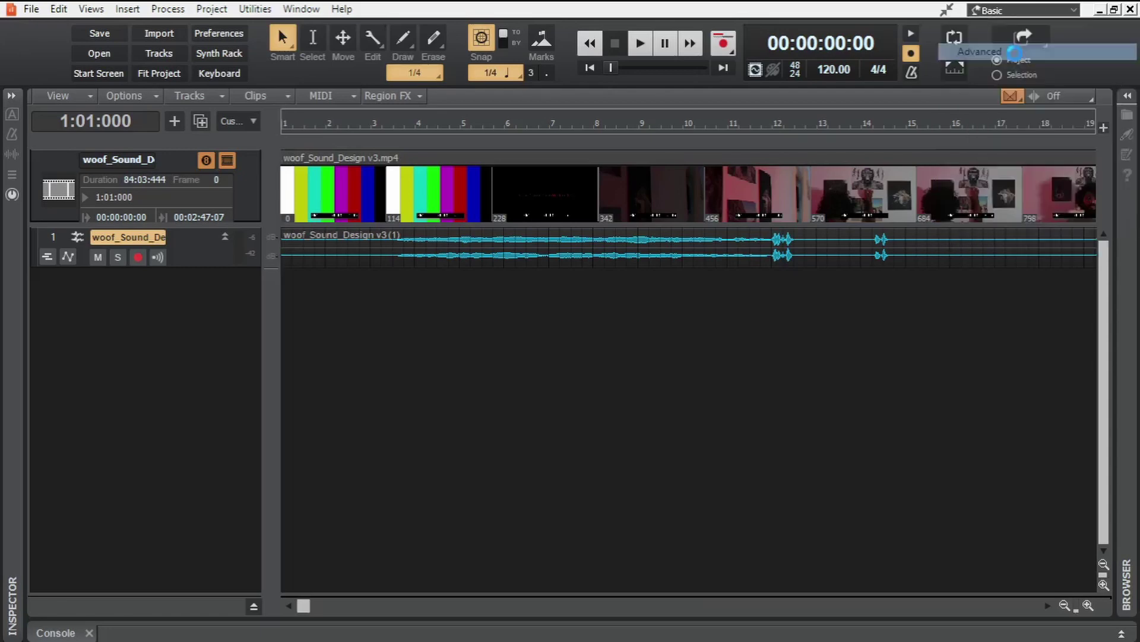
# - Hide the browser and inspector with B and I, and collapse the arranger and tempo lanes
pyautogui.press('b')
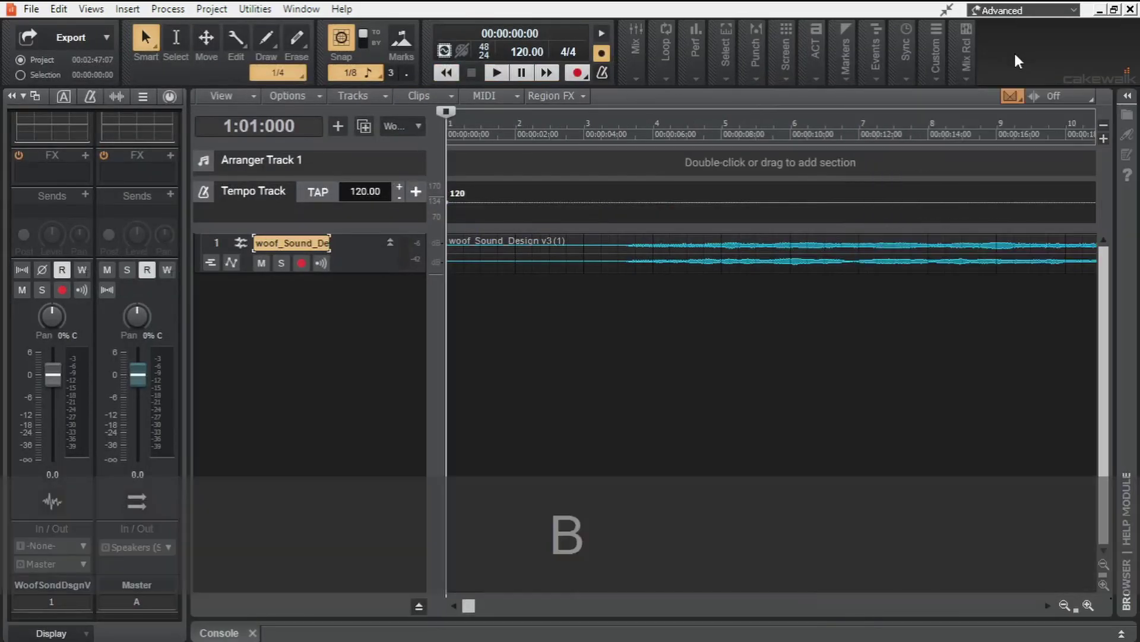
pyautogui.press('i')
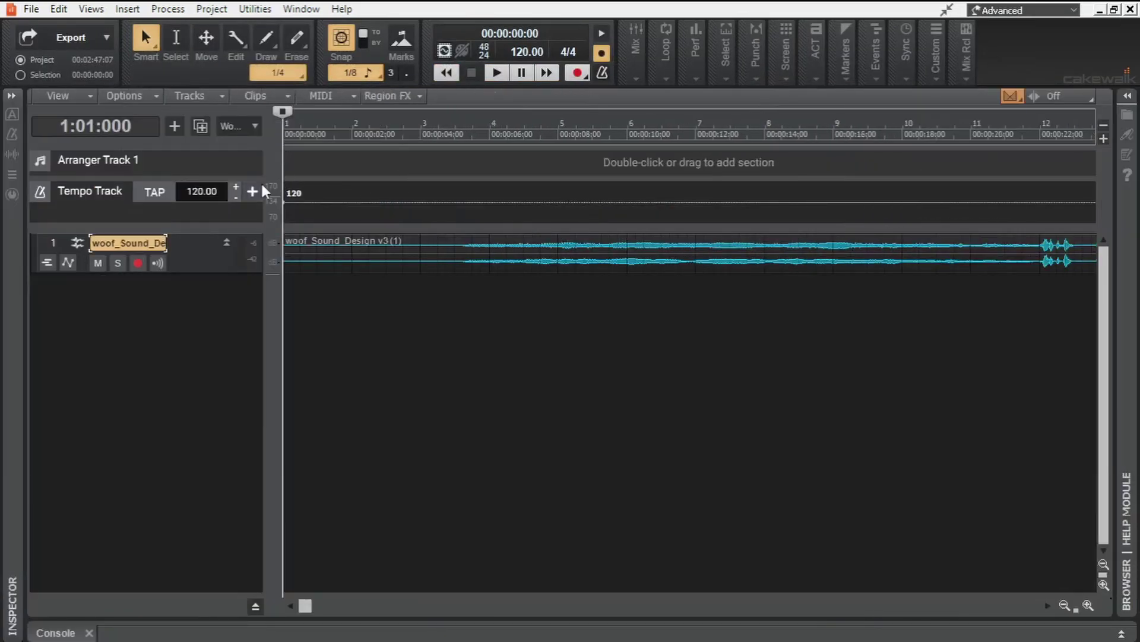
pyautogui.moveTo(253, 225); pyautogui.dragTo(287, 155)
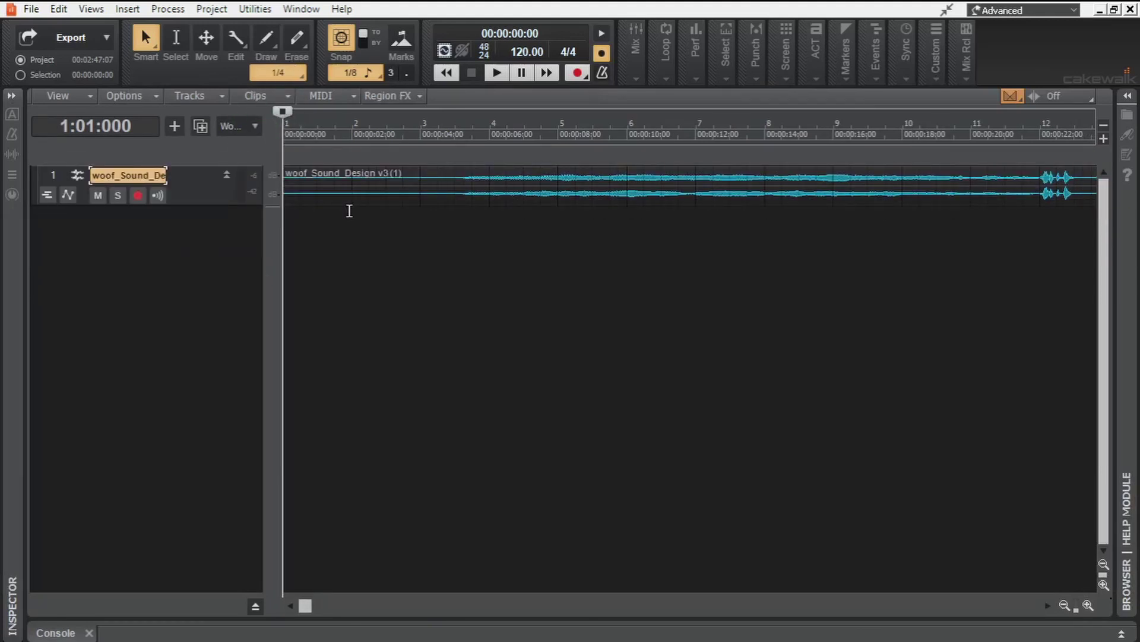
# - Show the video track with V and open the Video preview window from Views
pyautogui.press('v')
pyautogui.press('v')
pyautogui.press('v')
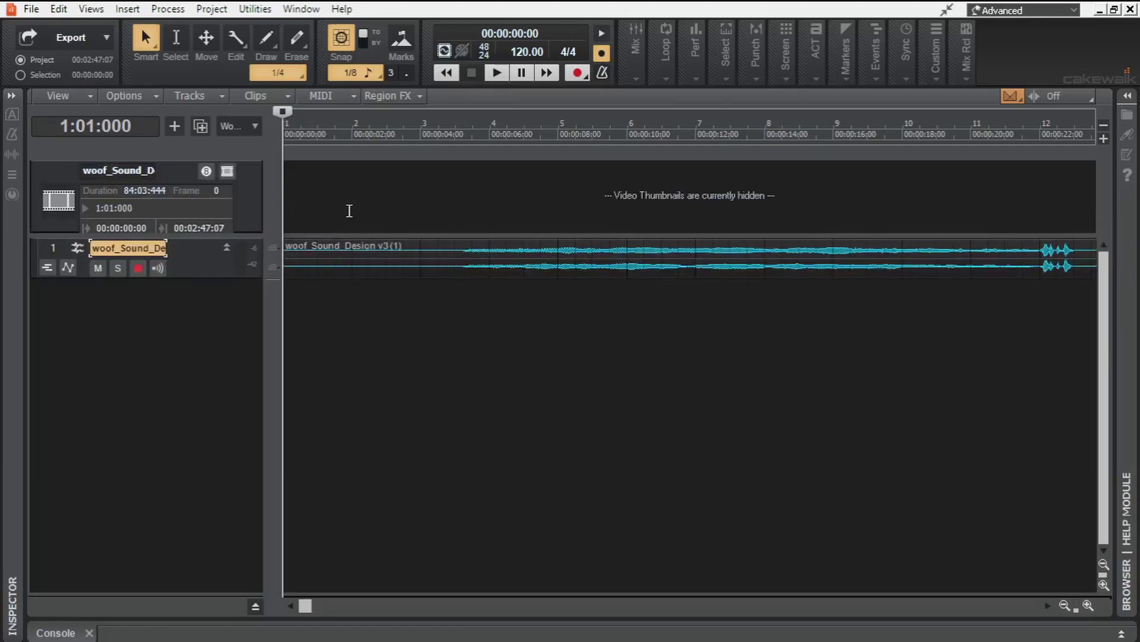
pyautogui.click(91, 9)
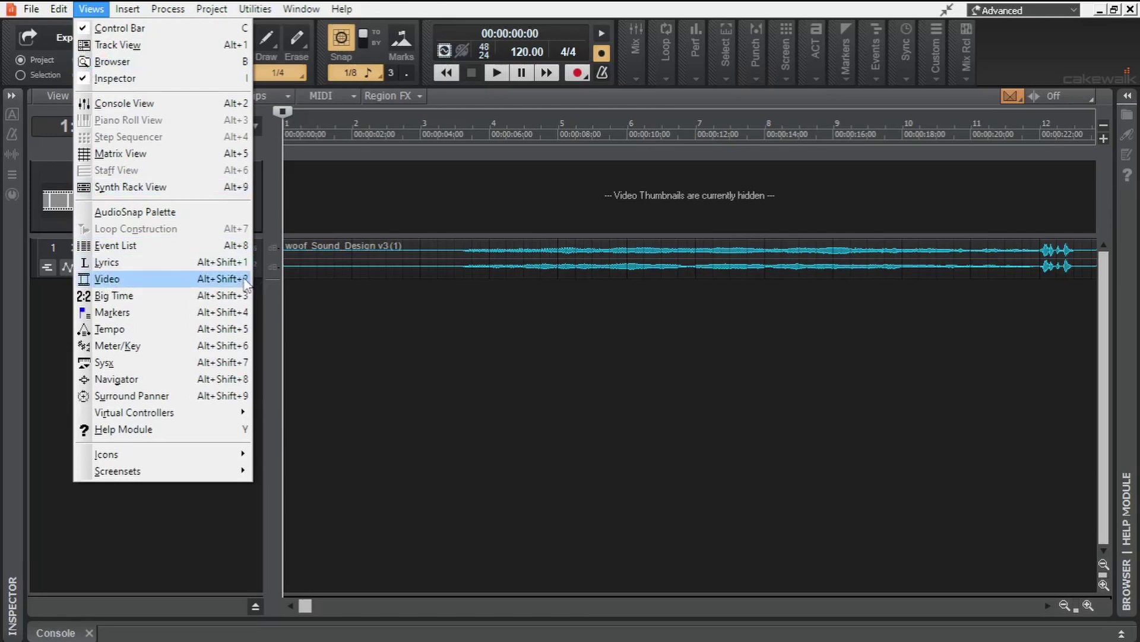
pyautogui.click(425, 187)
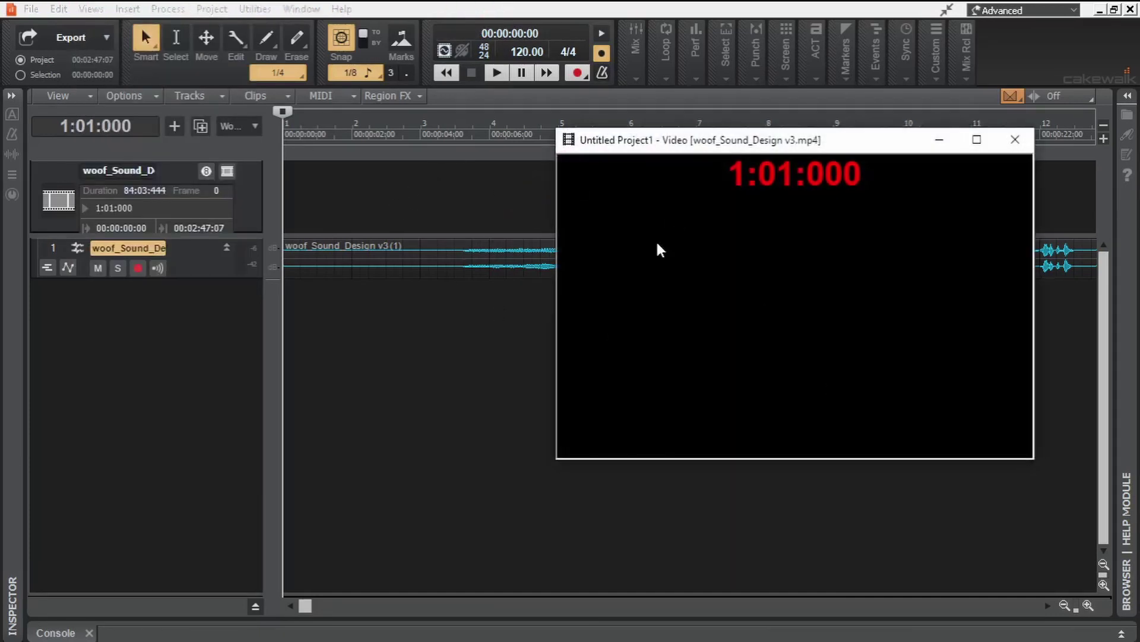
# - Start playback, move the Video window lower, and jump the now time to bar 8
pyautogui.press('space')
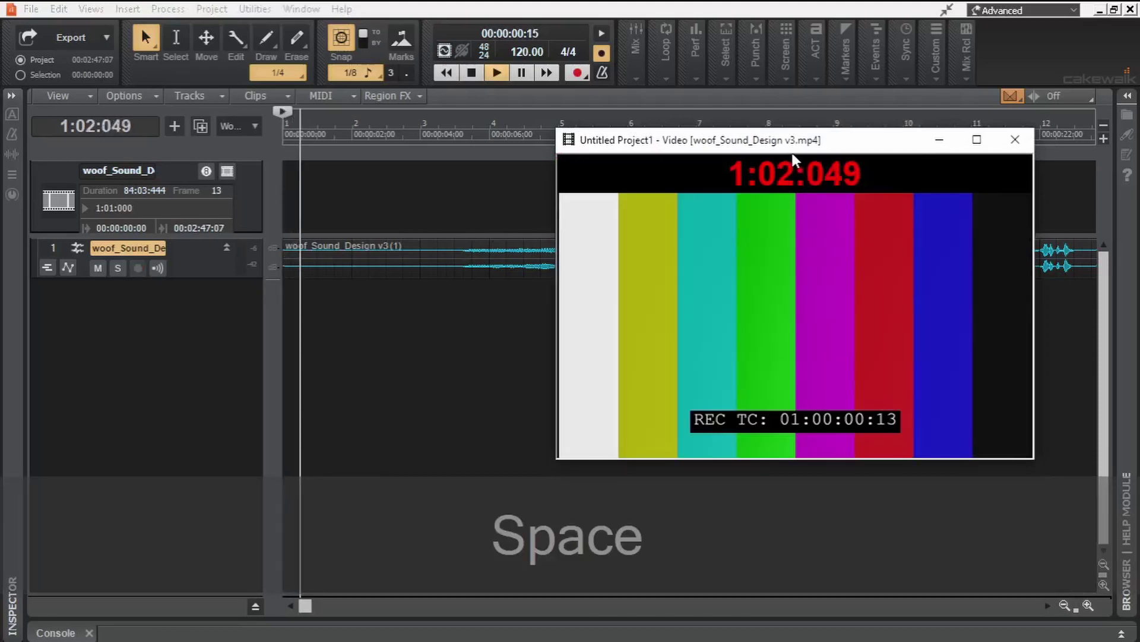
pyautogui.moveTo(838, 144); pyautogui.dragTo(764, 199)
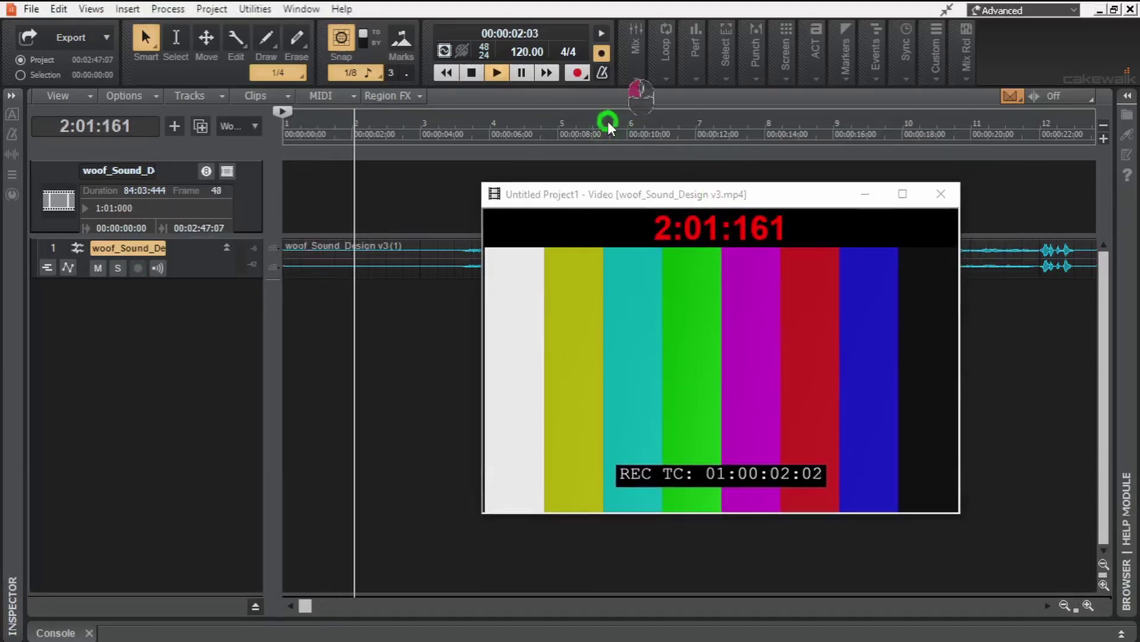
pyautogui.click(612, 122)
pyautogui.click(780, 132)
# - Stop playback, dock the Video window into the bottom pane, and test playback there
pyautogui.press('space')
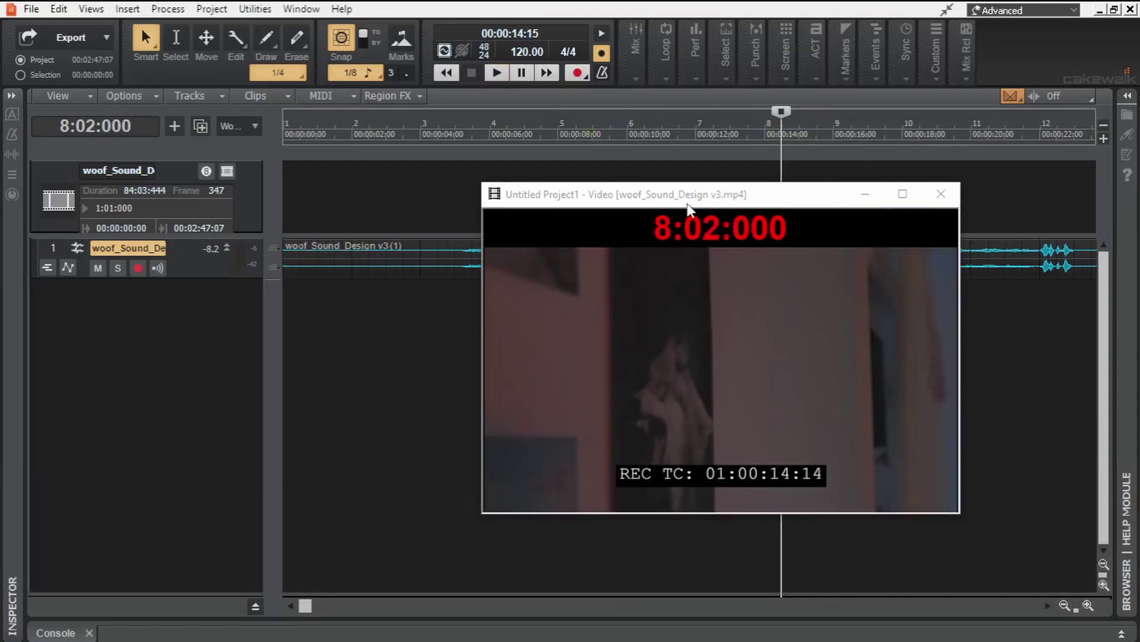
pyautogui.moveTo(687, 209); pyautogui.dragTo(226, 624)
pyautogui.press('space')
pyautogui.press('space')
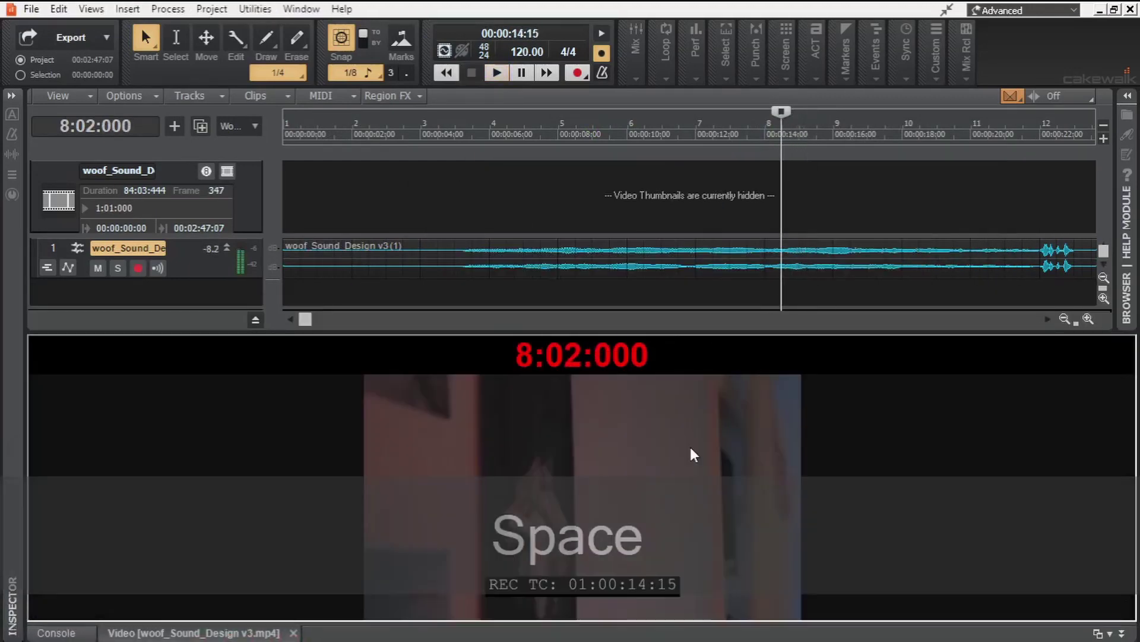
# - Float the Video window out again, shrink and reposition it, hide the dock with D, and preview
pyautogui.moveTo(157, 635); pyautogui.dragTo(320, 222)
pyautogui.moveTo(65, 331); pyautogui.dragTo(754, 332)
pyautogui.moveTo(882, 229); pyautogui.dragTo(710, 198)
pyautogui.press('d')
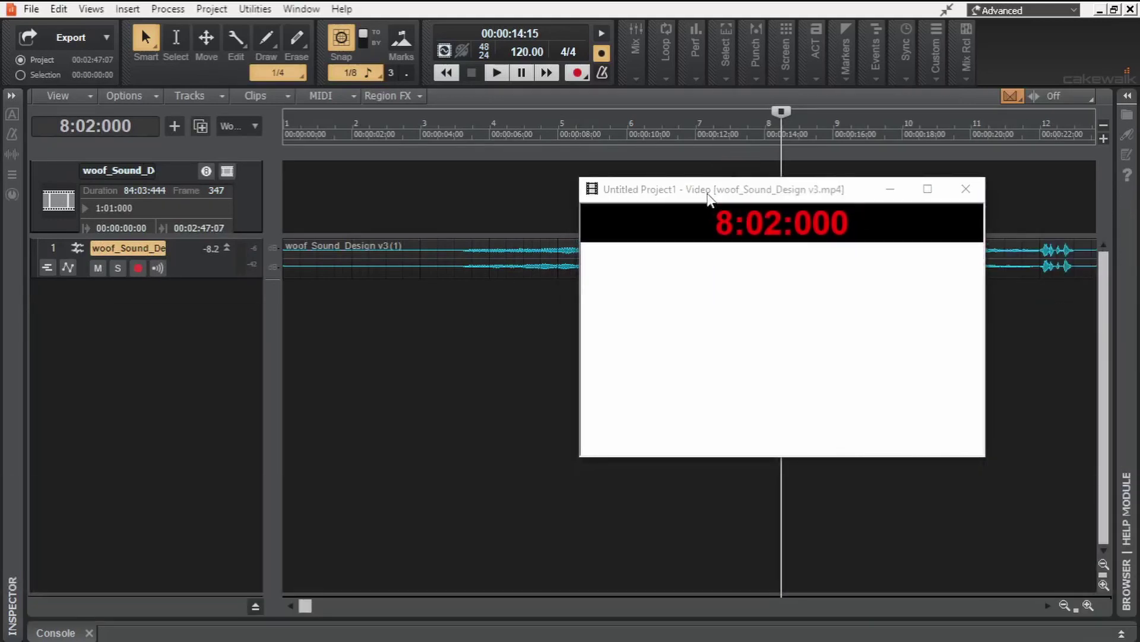
pyautogui.press('space')
pyautogui.press('space')
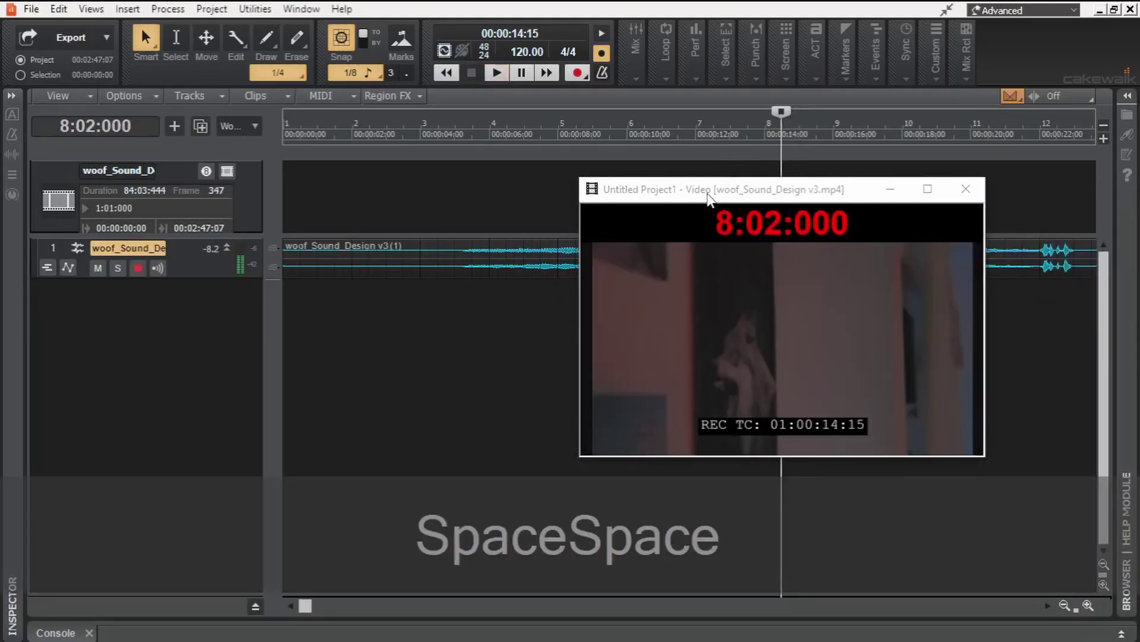
# - Turn off video animation and play then stop from 8:02:000 to compare
pyautogui.rightClick(806, 309)
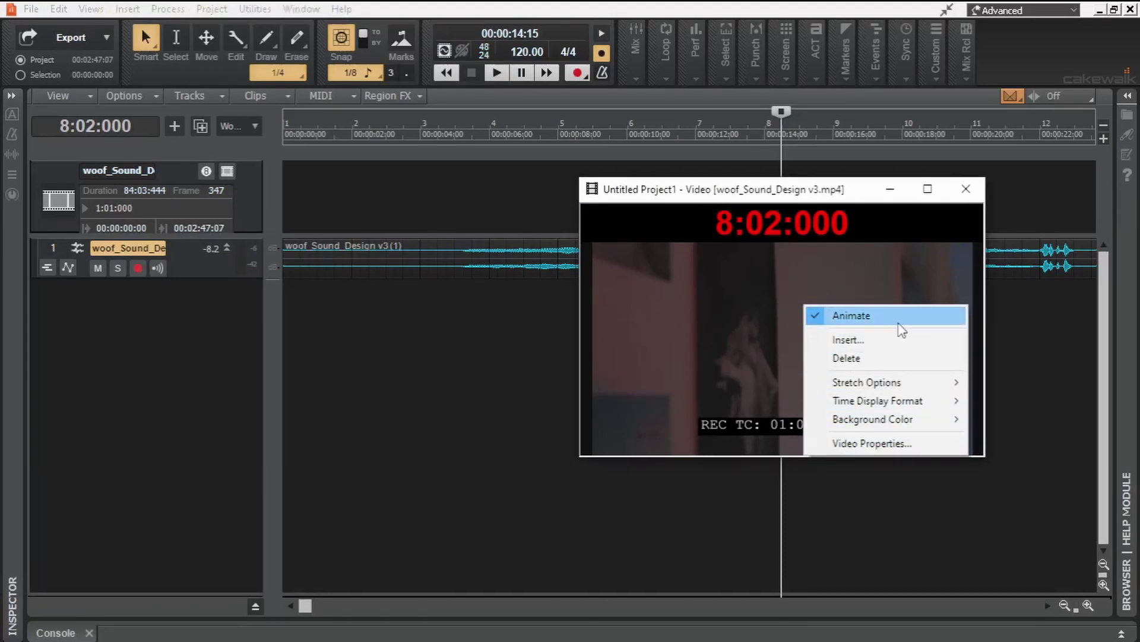
pyautogui.click(899, 323)
pyautogui.press('space')
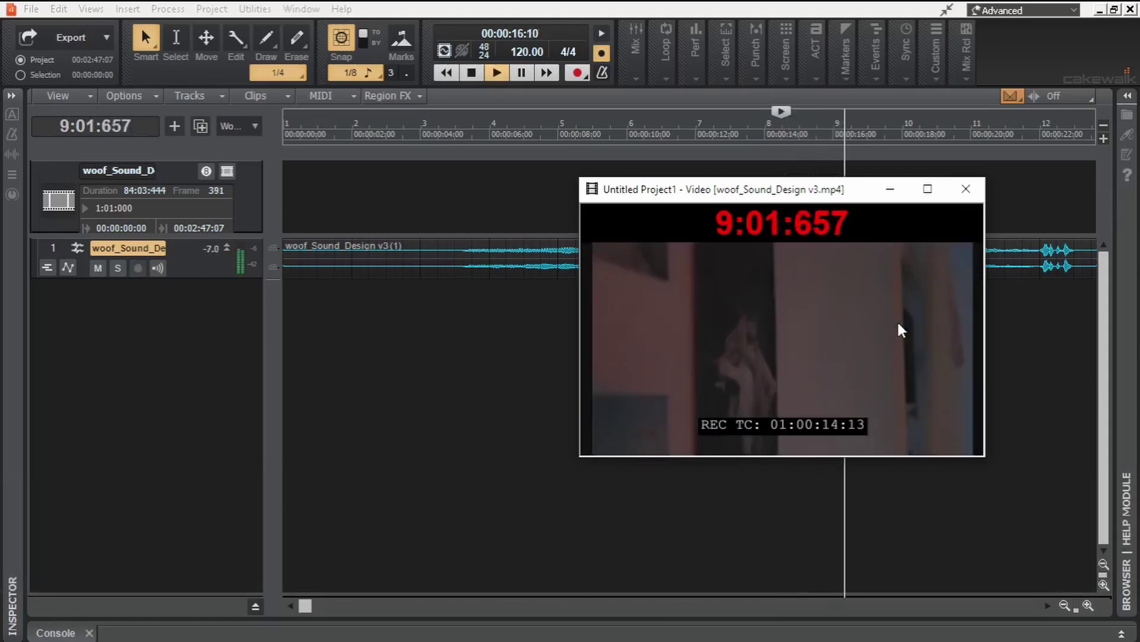
pyautogui.press('space')
# - Turn video animation back on, replay from 8:02:000, and reopen the Video window's options
pyautogui.rightClick(898, 325)
pyautogui.click(937, 338)
pyautogui.press('space')
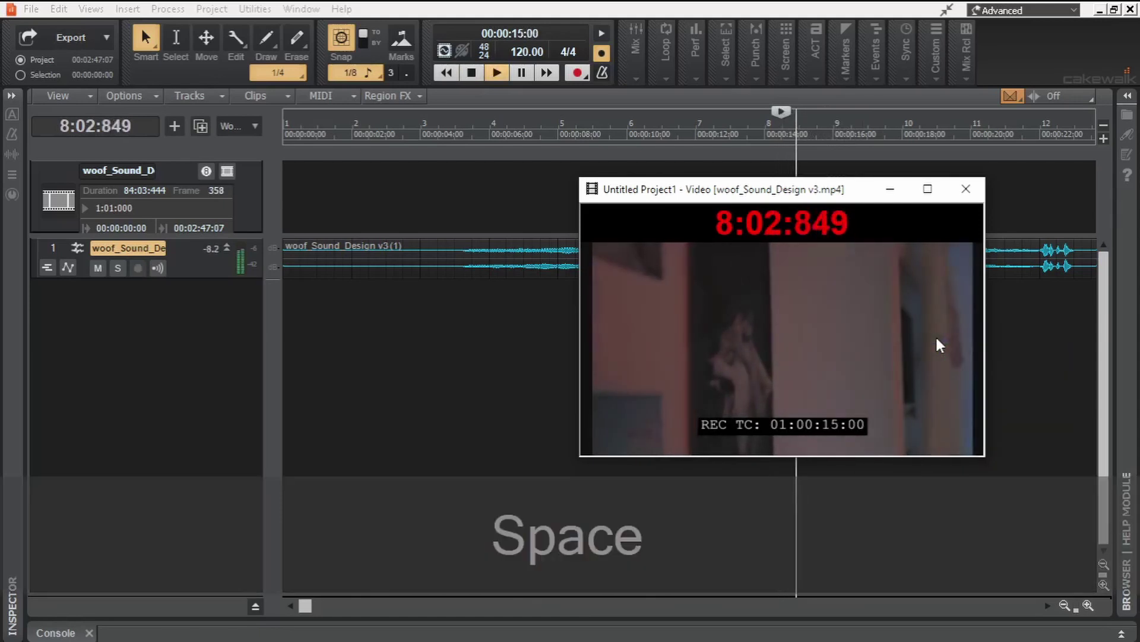
pyautogui.press('space')
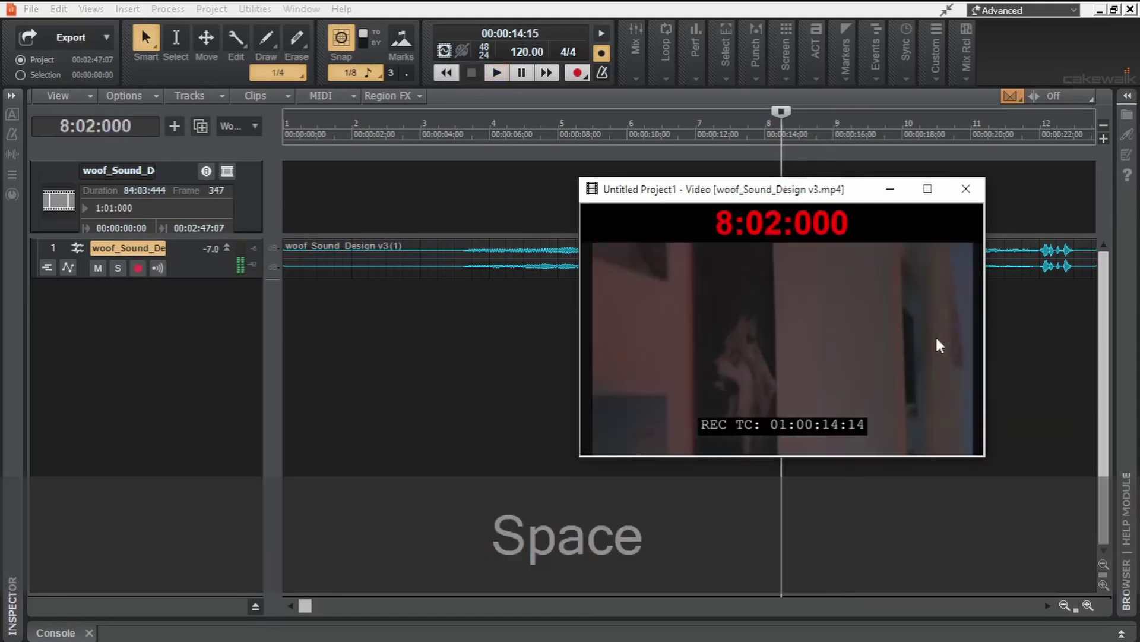
pyautogui.rightClick(844, 284)
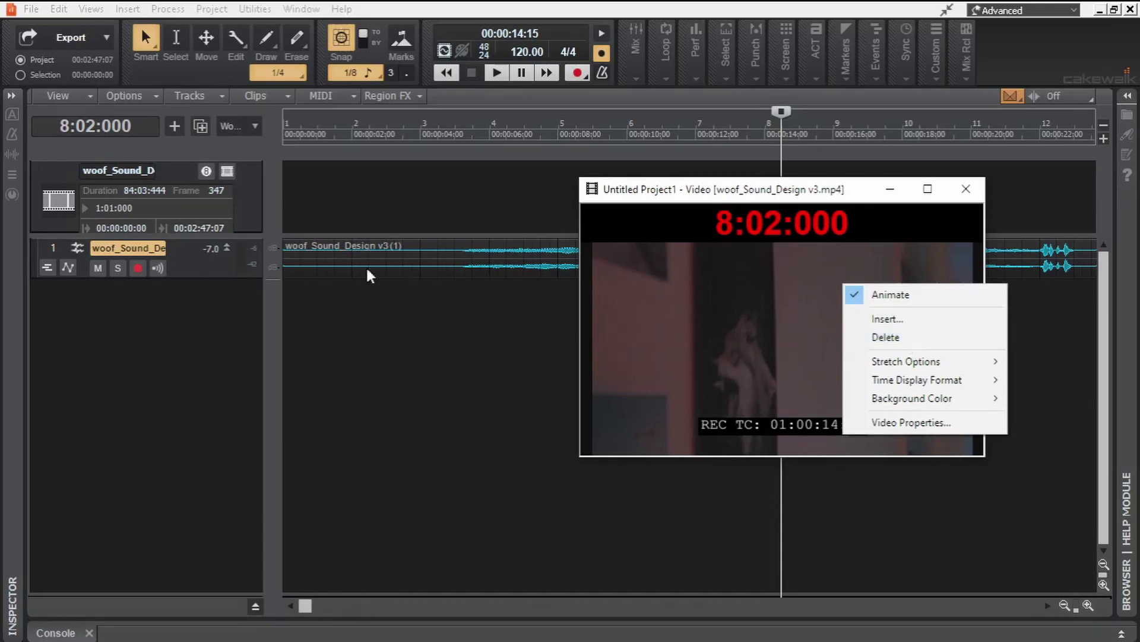
# - Set Stretch Options to Preserve Aspect Ratio, enlarge the Video window, and preview playback
pyautogui.moveTo(897, 369)
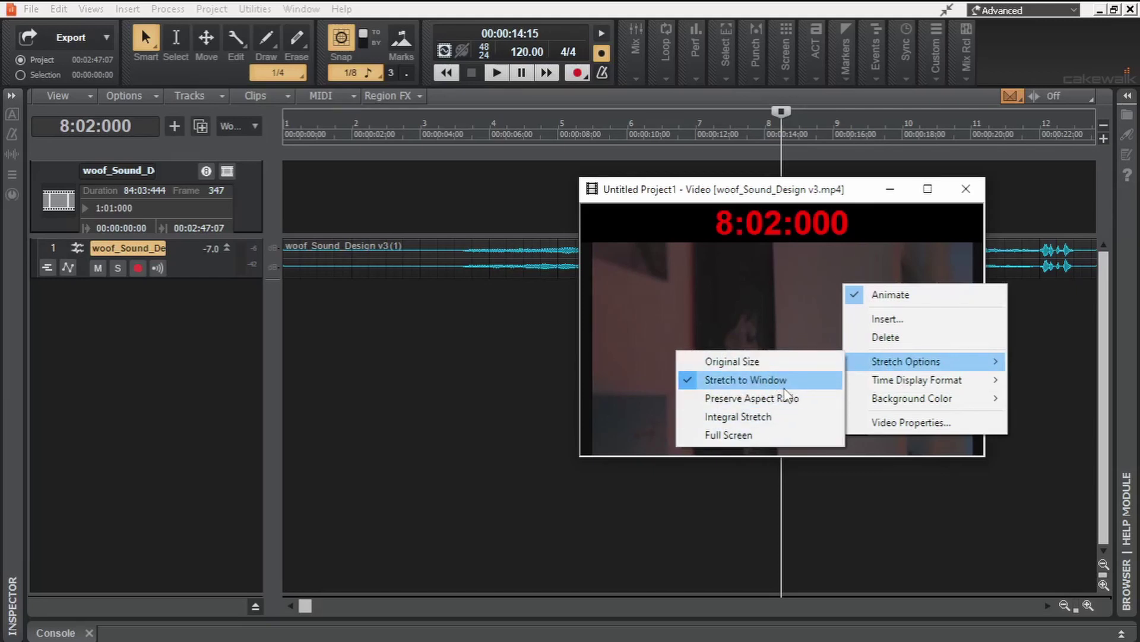
pyautogui.click(785, 392)
pyautogui.moveTo(825, 414); pyautogui.dragTo(966, 531)
pyautogui.press('space')
pyautogui.press('space')
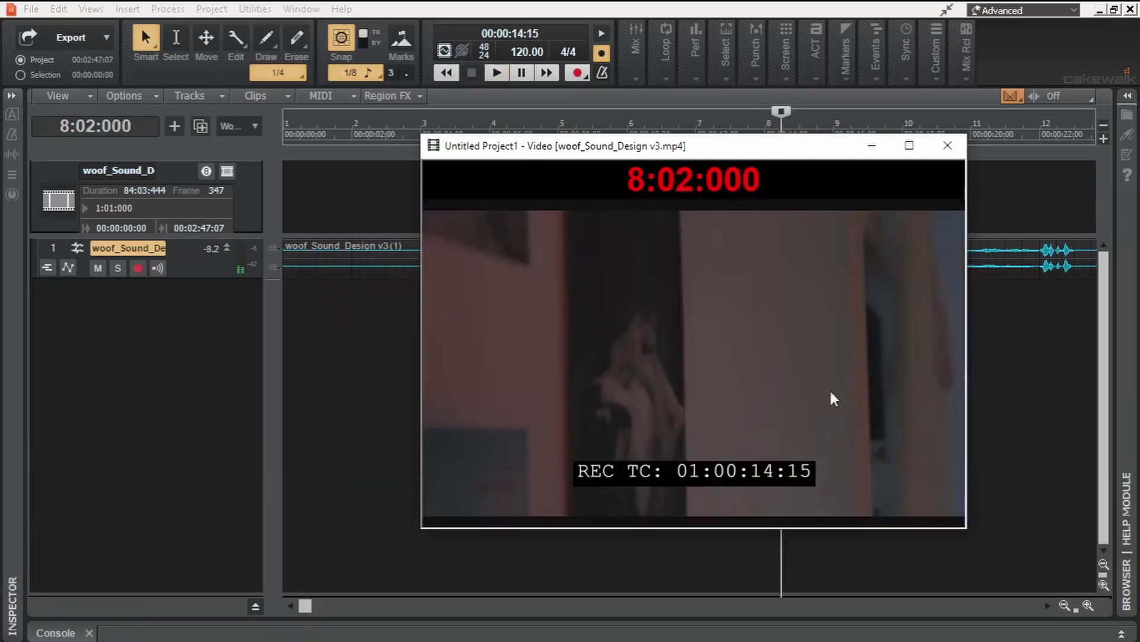
# - Cycle the Video window's time readout through timecode, frames and bars/beats, ending on bars and beats
pyautogui.rightClick(837, 346)
pyautogui.moveTo(914, 440)
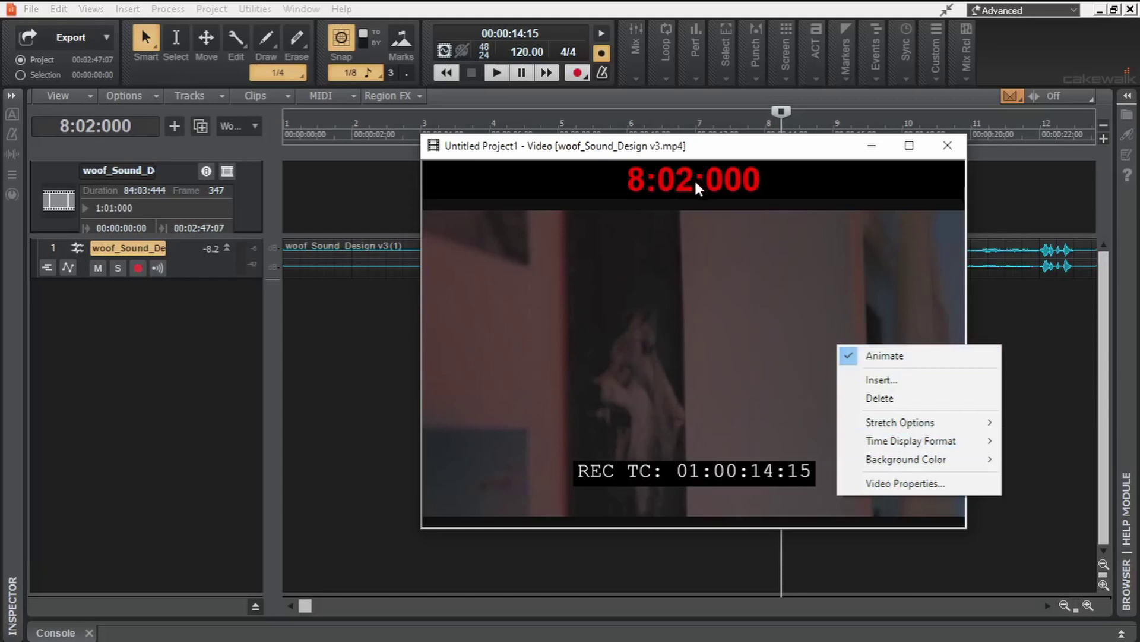
pyautogui.click(729, 186)
pyautogui.click(728, 184)
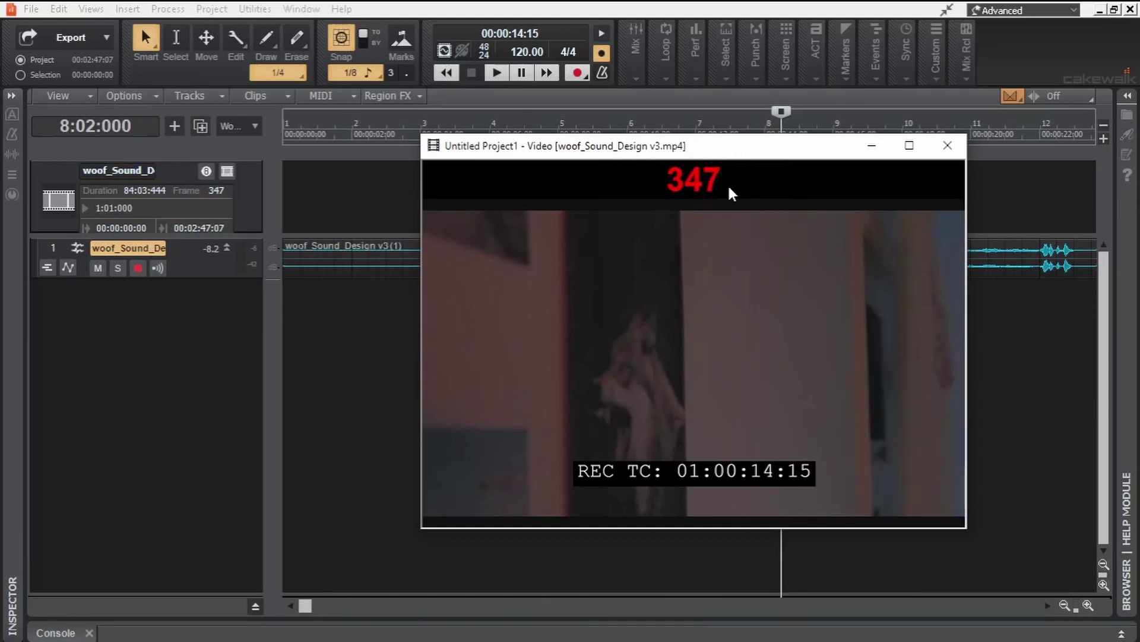
pyautogui.click(704, 181)
pyautogui.click(705, 182)
pyautogui.click(704, 182)
# - Set the Video window's background color to White
pyautogui.rightClick(801, 302)
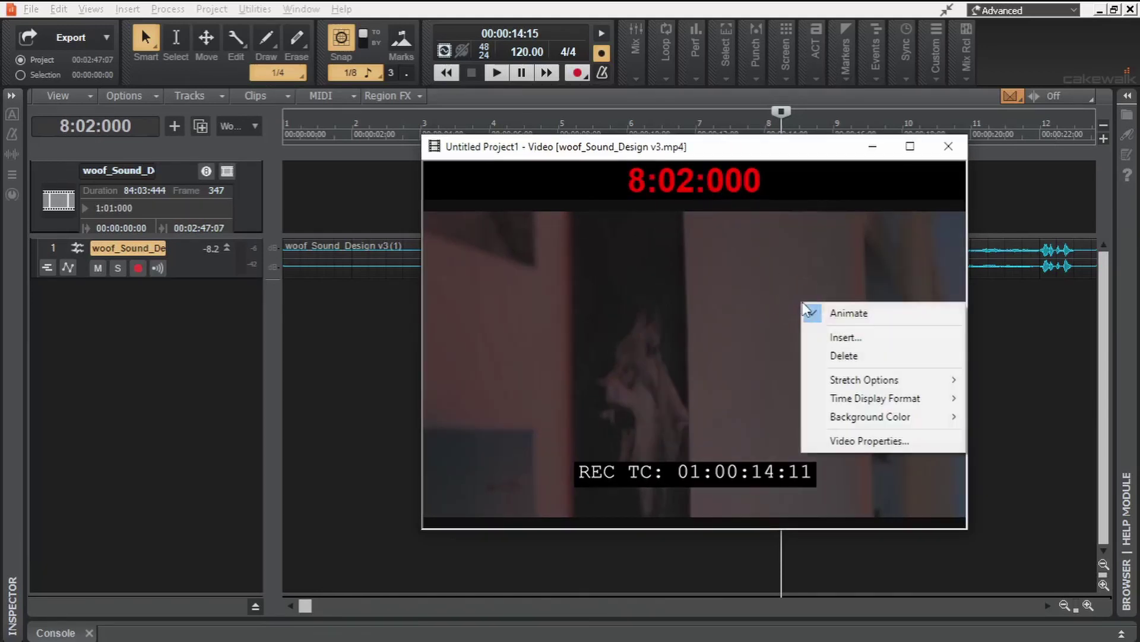
pyautogui.moveTo(888, 420)
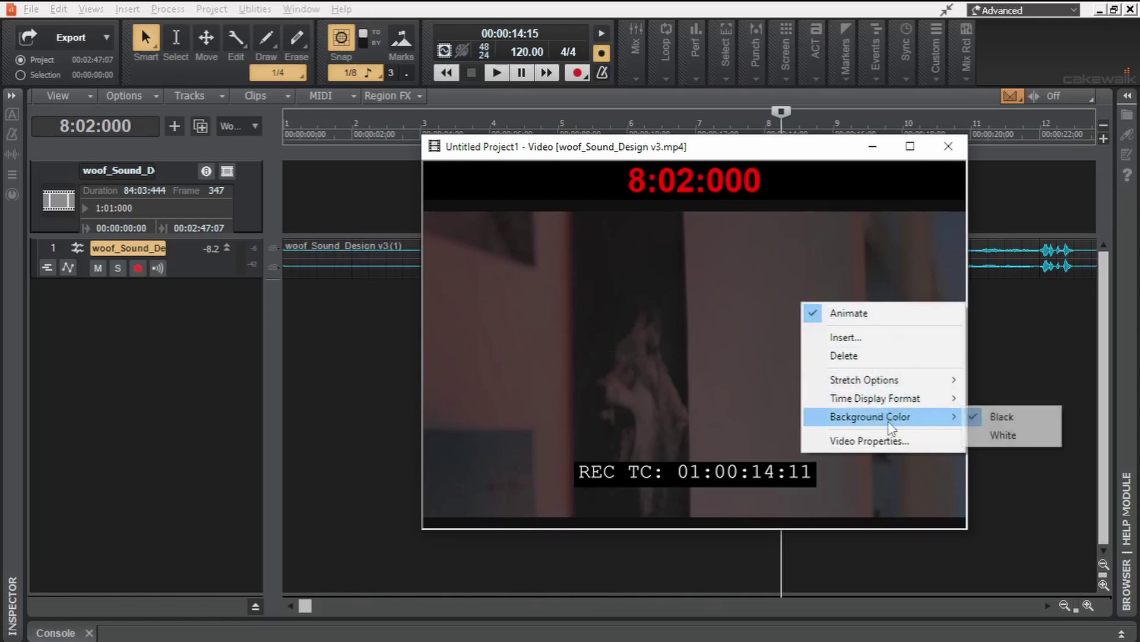
pyautogui.click(1026, 437)
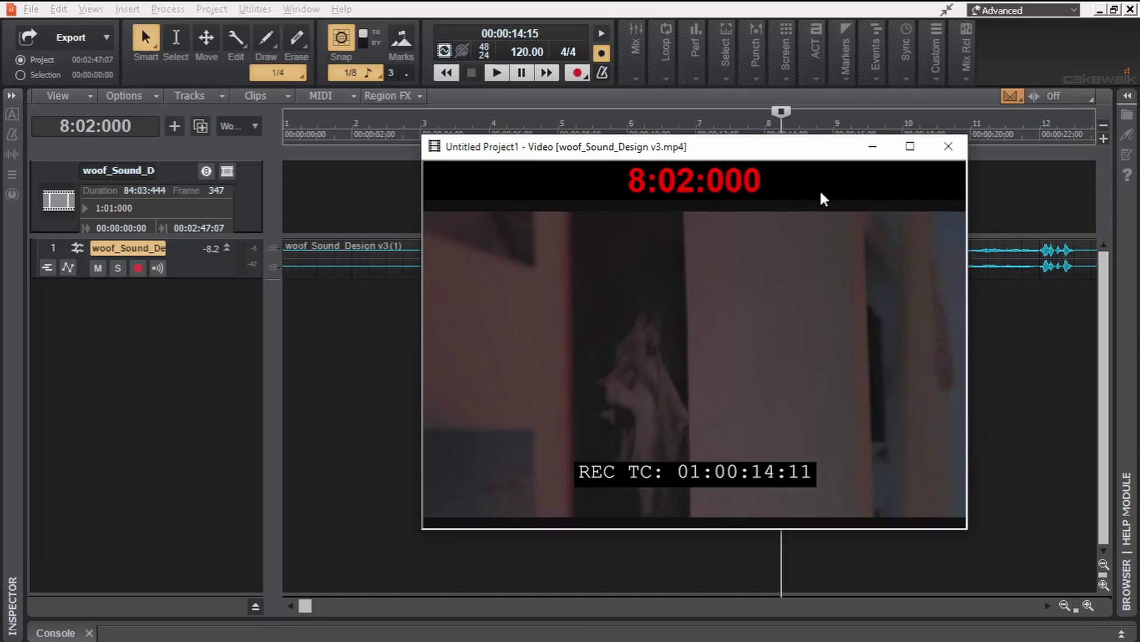
# - Review the Video Properties (23.967 fps, 1280x720, trim times), then cancel without changes
pyautogui.rightClick(735, 261)
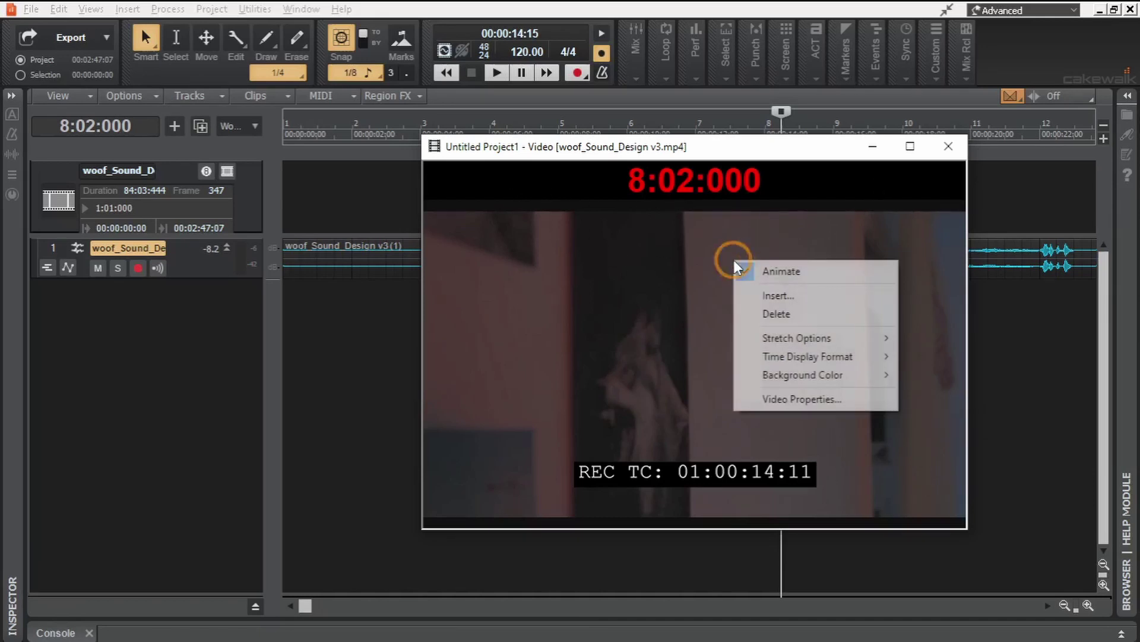
pyautogui.click(837, 410)
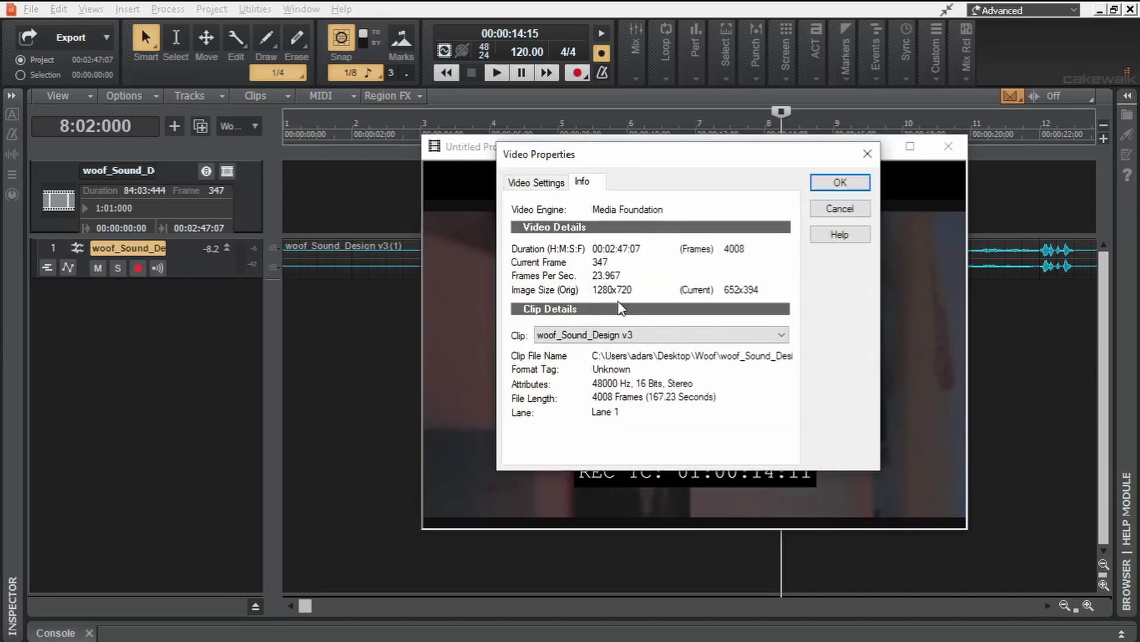
pyautogui.click(546, 183)
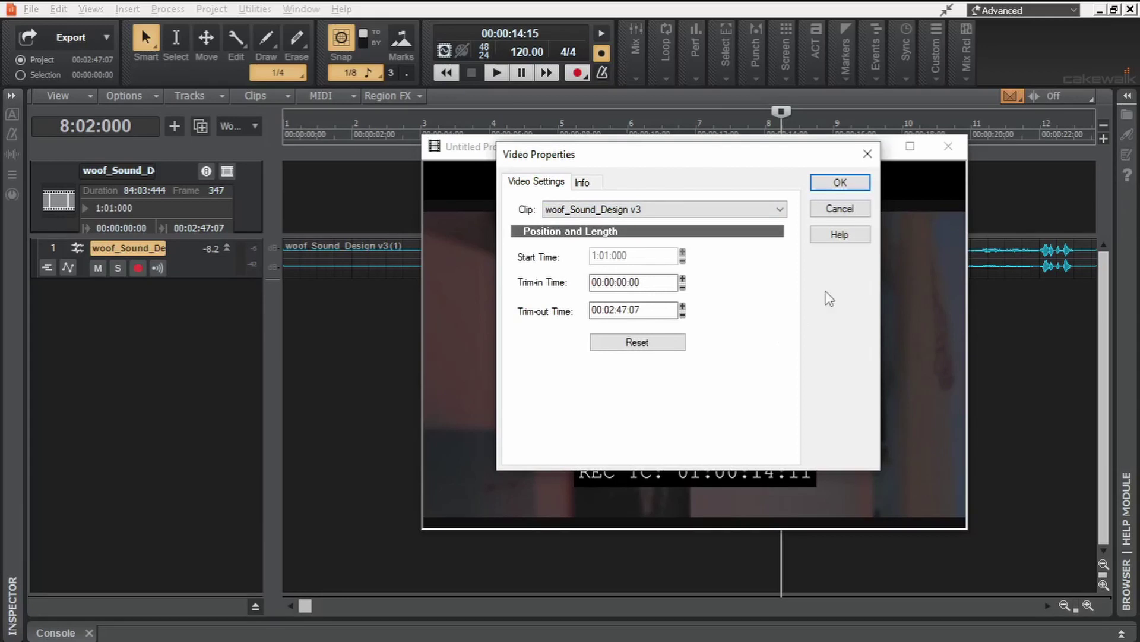
pyautogui.click(863, 211)
# - Move the video preview aside and turn on thumbnails on the video track
pyautogui.moveTo(620, 147); pyautogui.dragTo(743, 215)
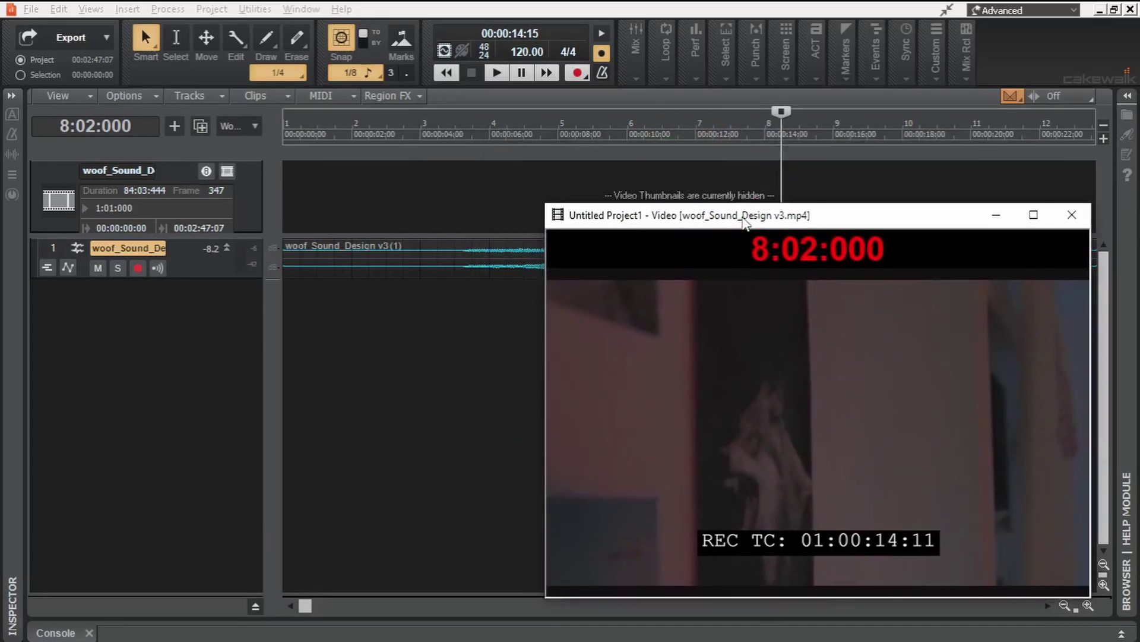
pyautogui.rightClick(469, 194)
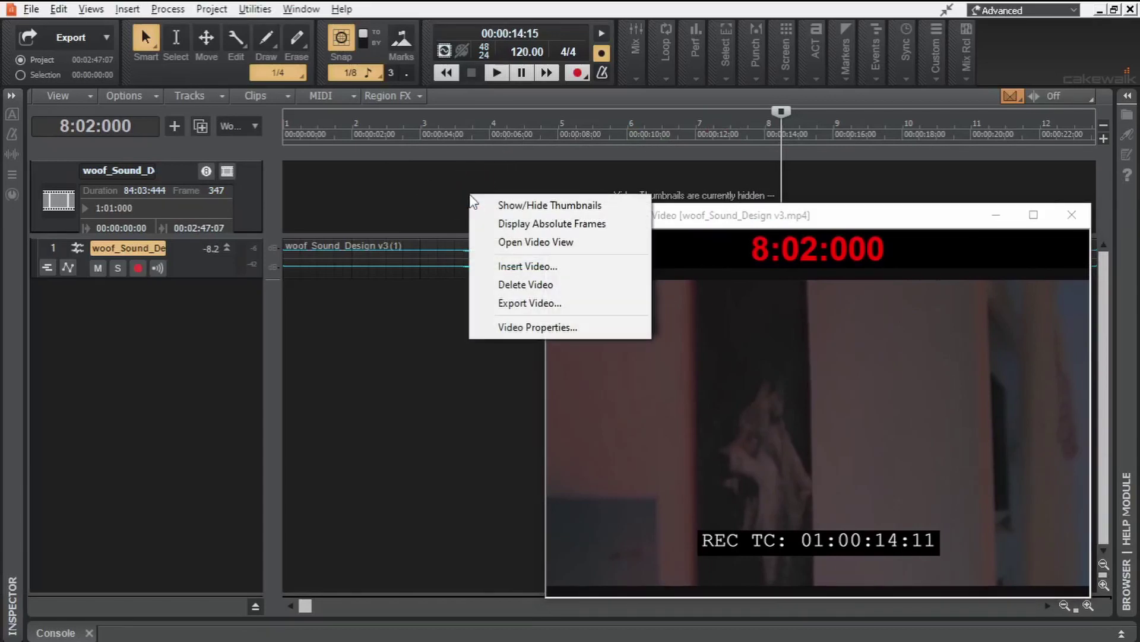
pyautogui.click(544, 204)
pyautogui.click(229, 171)
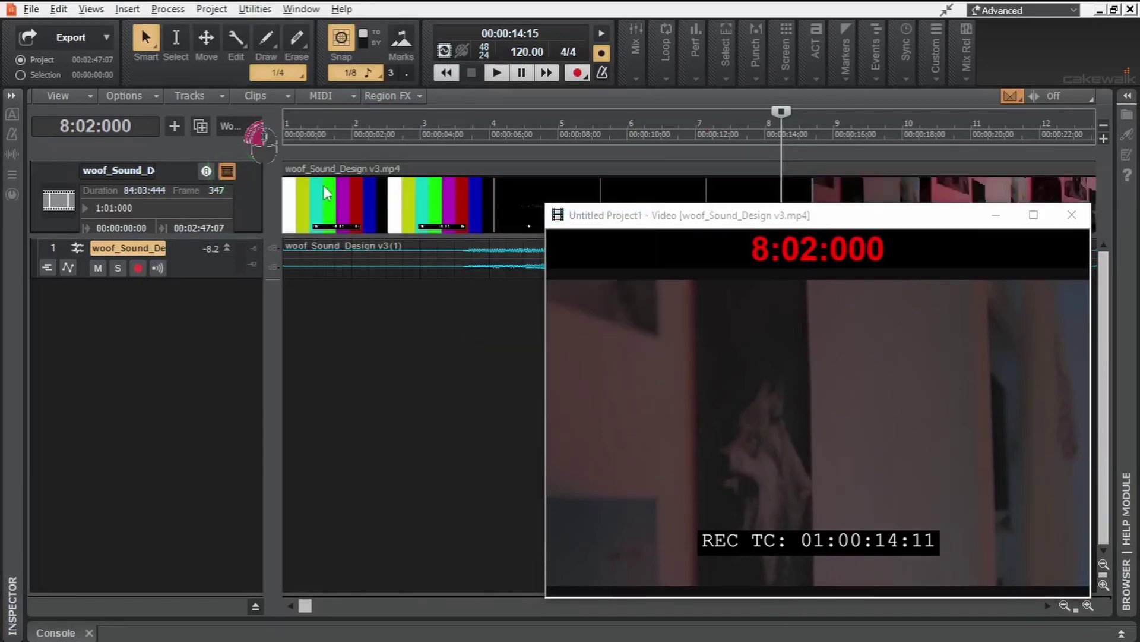
# - Label the thumbnails with absolute frame numbers and open the Video Properties dialog
pyautogui.rightClick(428, 176)
pyautogui.click(493, 207)
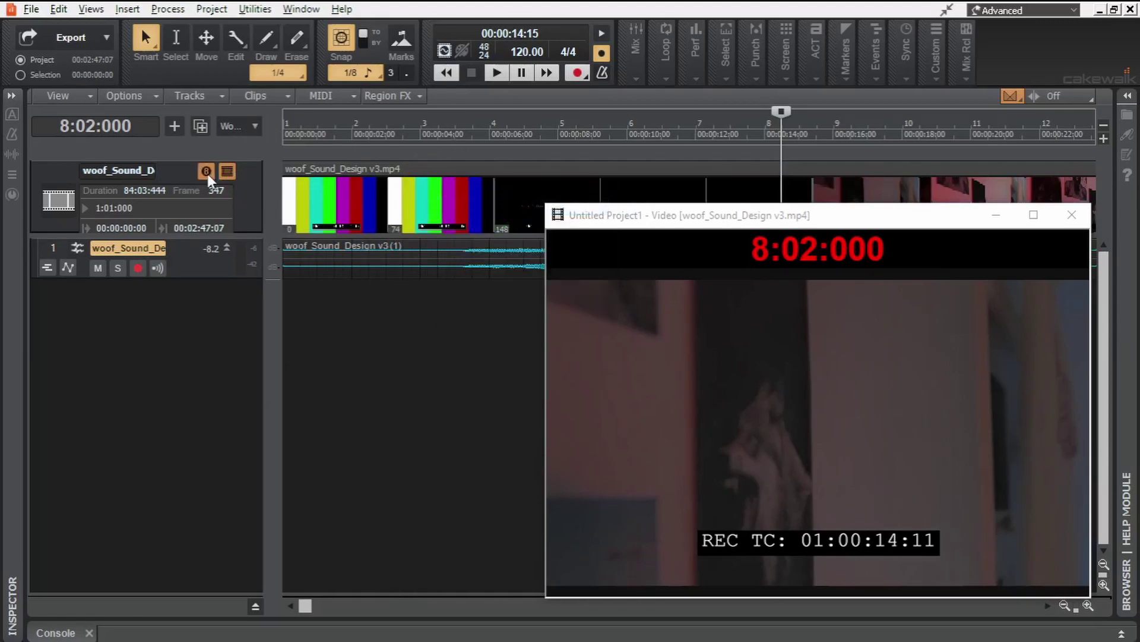
pyautogui.rightClick(372, 197)
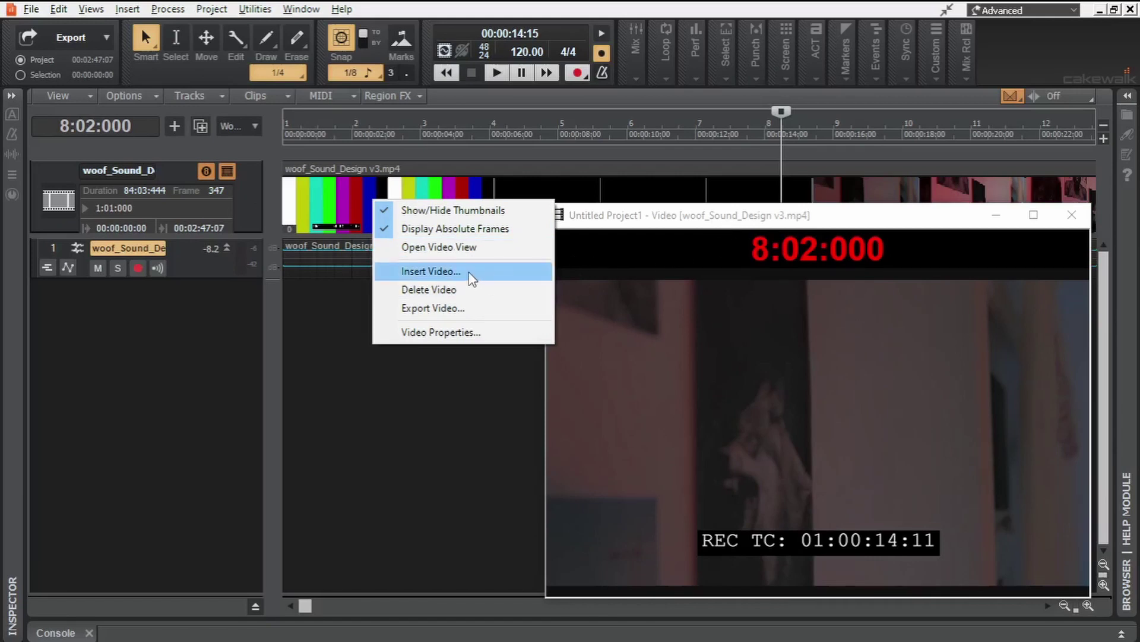
pyautogui.rightClick(785, 361)
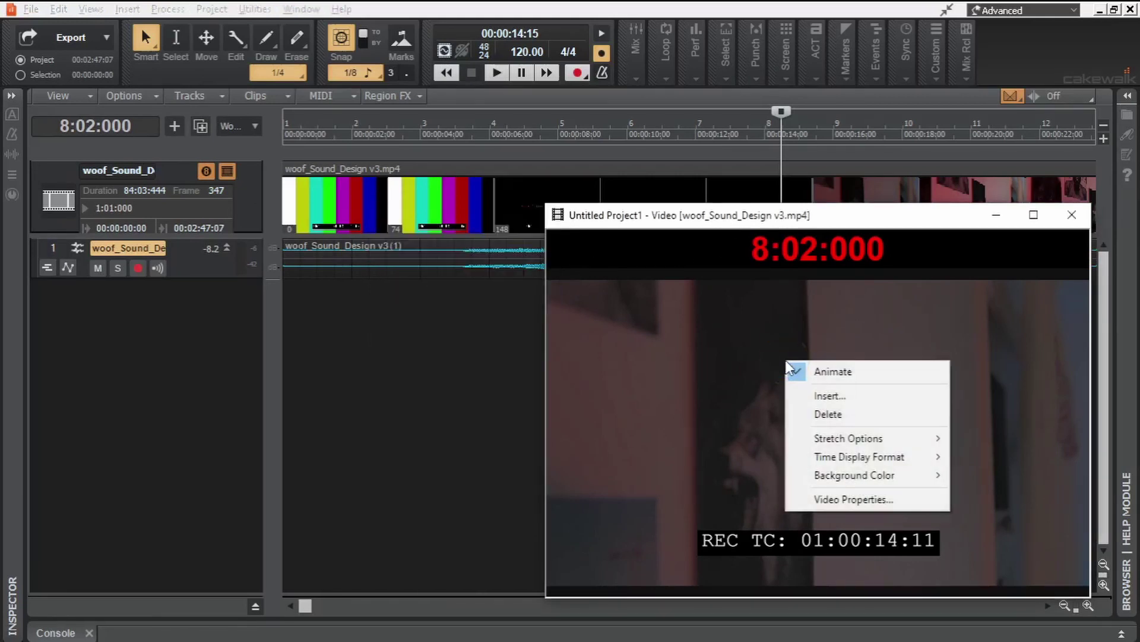
pyautogui.rightClick(470, 209)
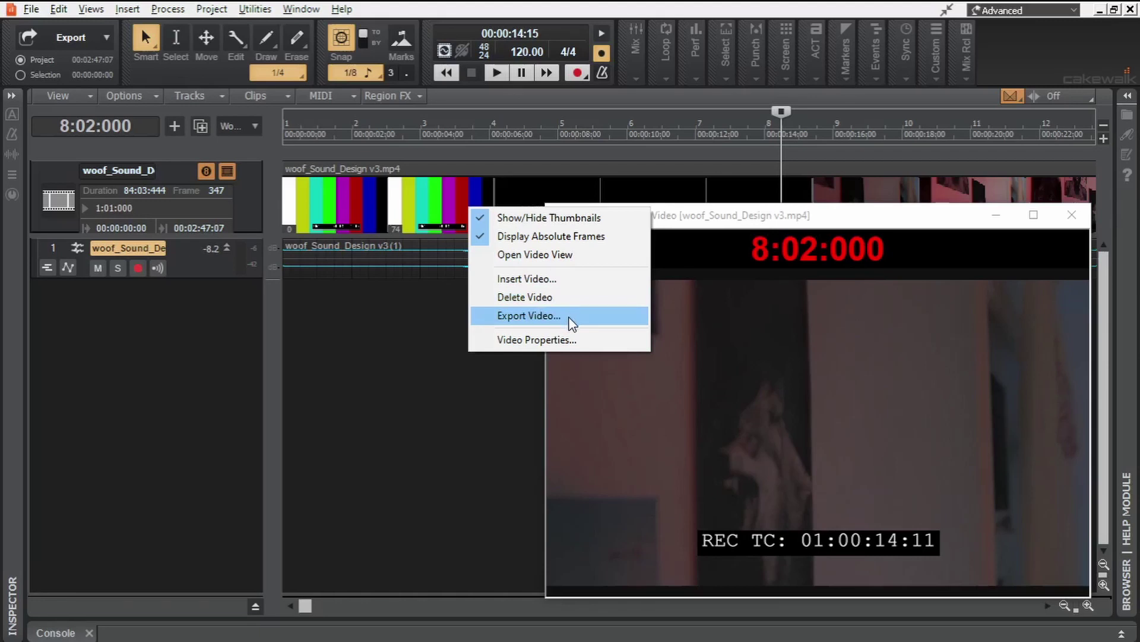
pyautogui.click(571, 344)
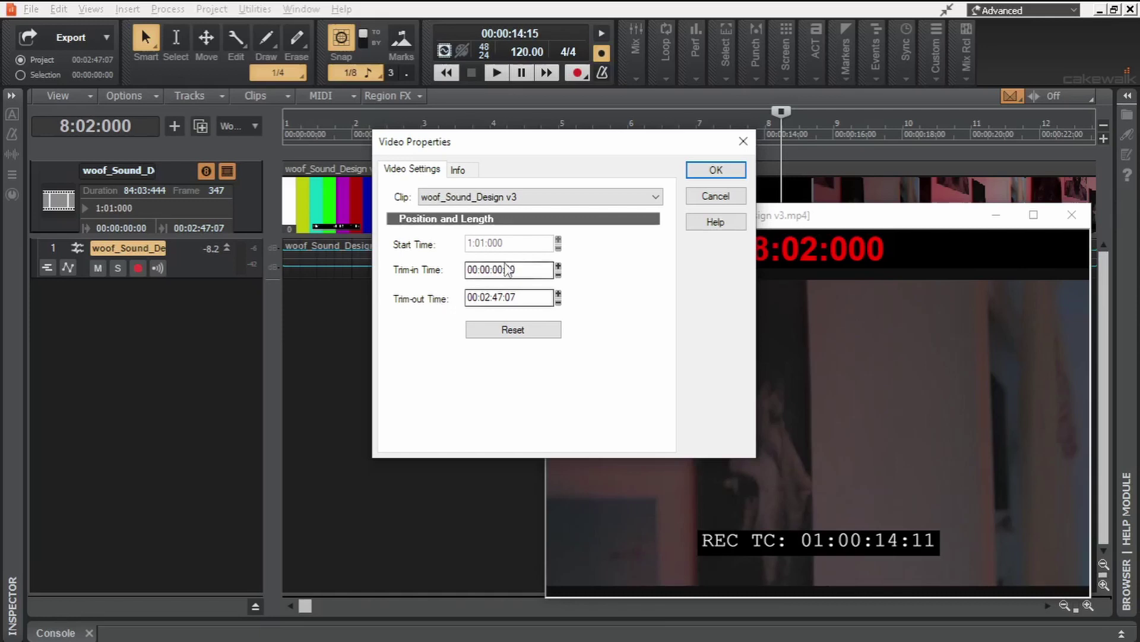
# - Set the video's Trim-in Time to 00:00:20:00 and confirm
pyautogui.click(495, 270)
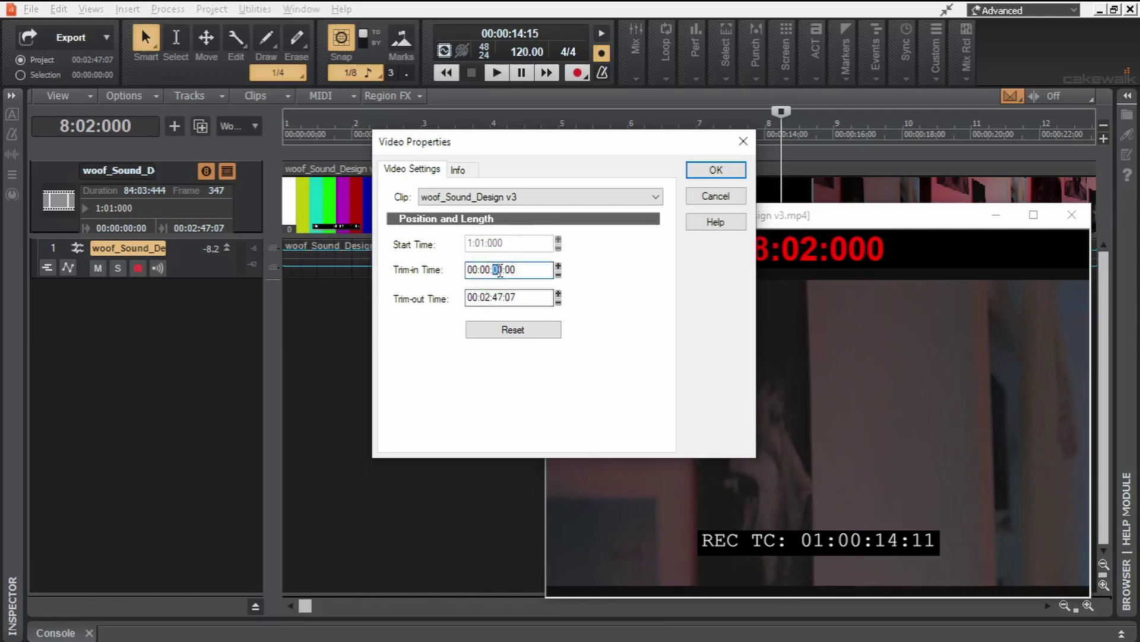
pyautogui.write('2')
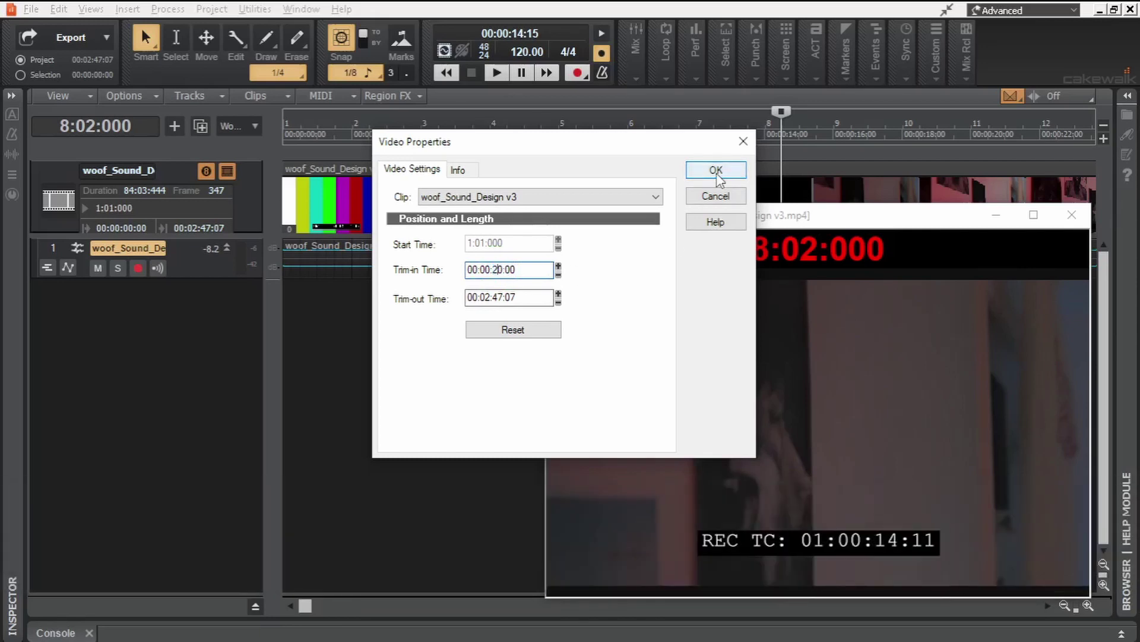
pyautogui.click(716, 171)
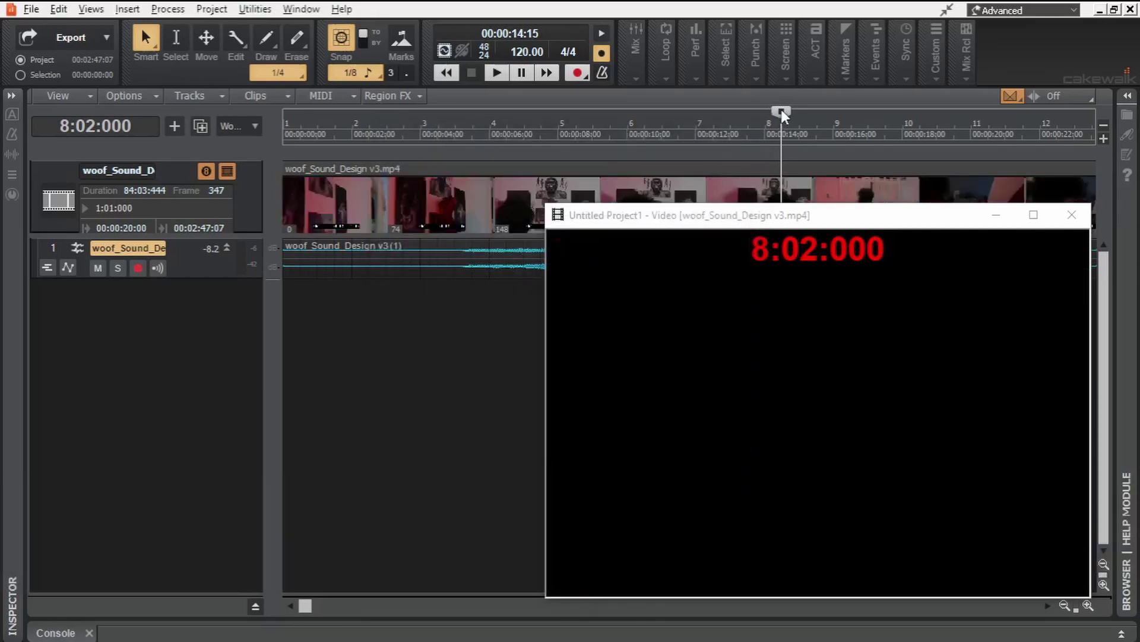
# - Move the Now time to the project start and play the trimmed video, then stop
pyautogui.moveTo(782, 112); pyautogui.dragTo(267, 118)
pyautogui.press('space')
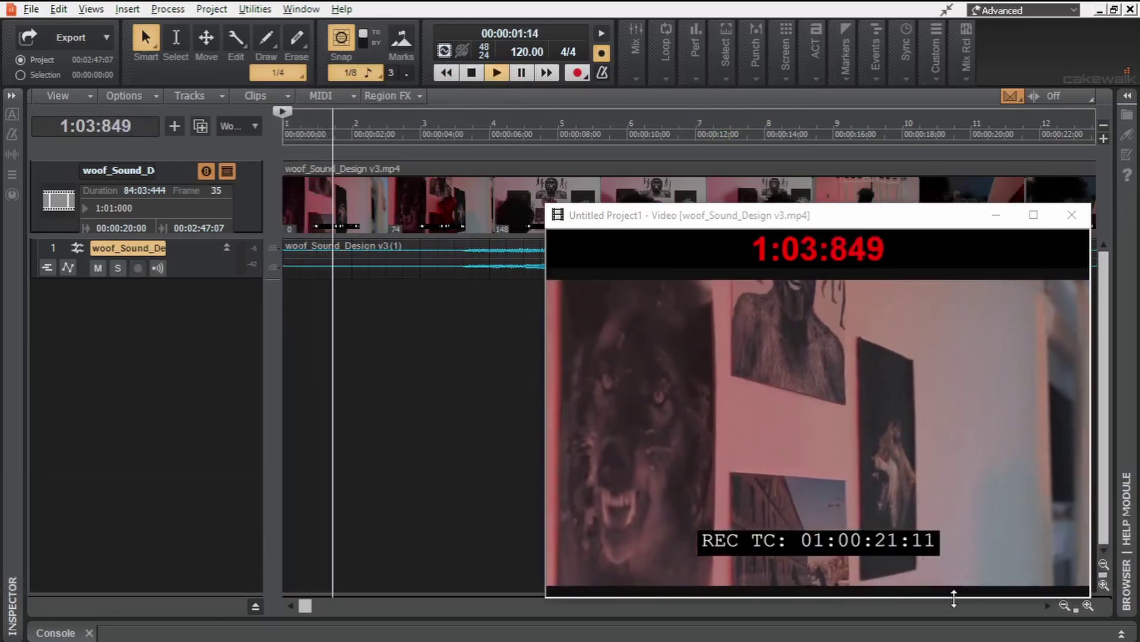
pyautogui.press('space')
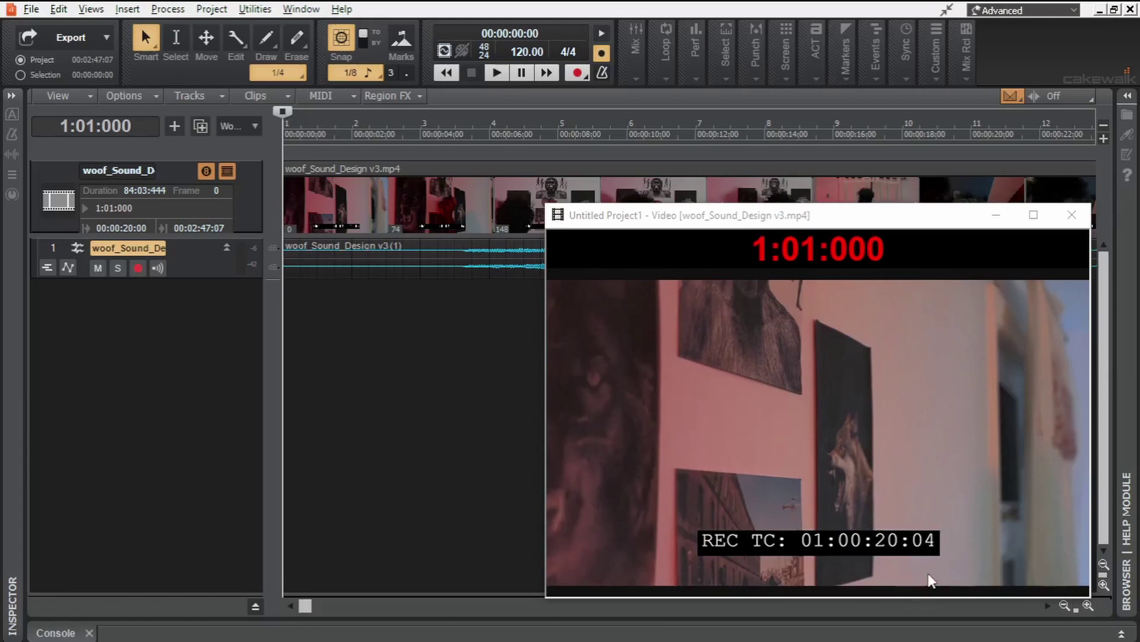
# - Make the video thumbnail strip taller
pyautogui.rightClick(416, 205)
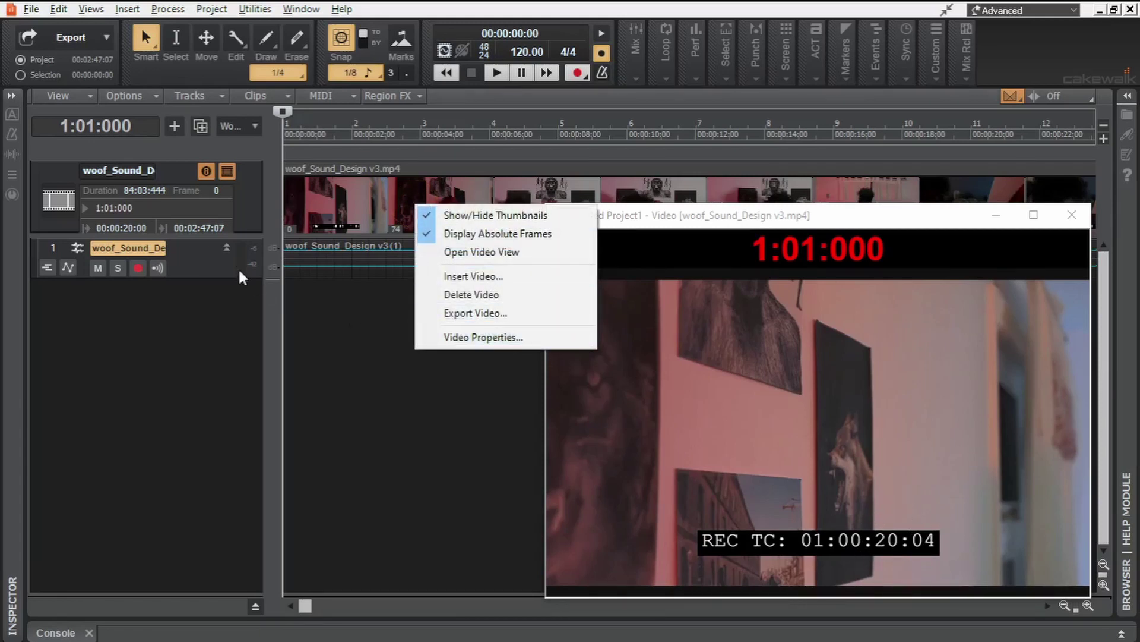
pyautogui.click(241, 242)
pyautogui.moveTo(242, 234); pyautogui.dragTo(241, 262)
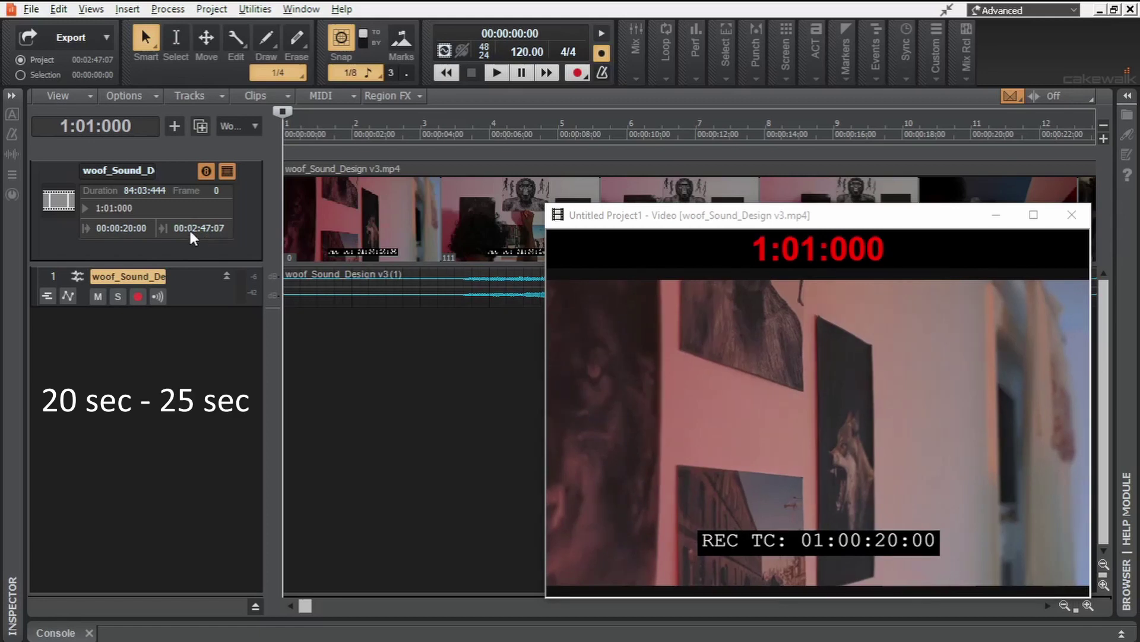
# - Change the video's trim-out time in the Inspector to 00:00:25:00
pyautogui.doubleClick(191, 229)
pyautogui.press('Delete')
pyautogui.press('Delete')
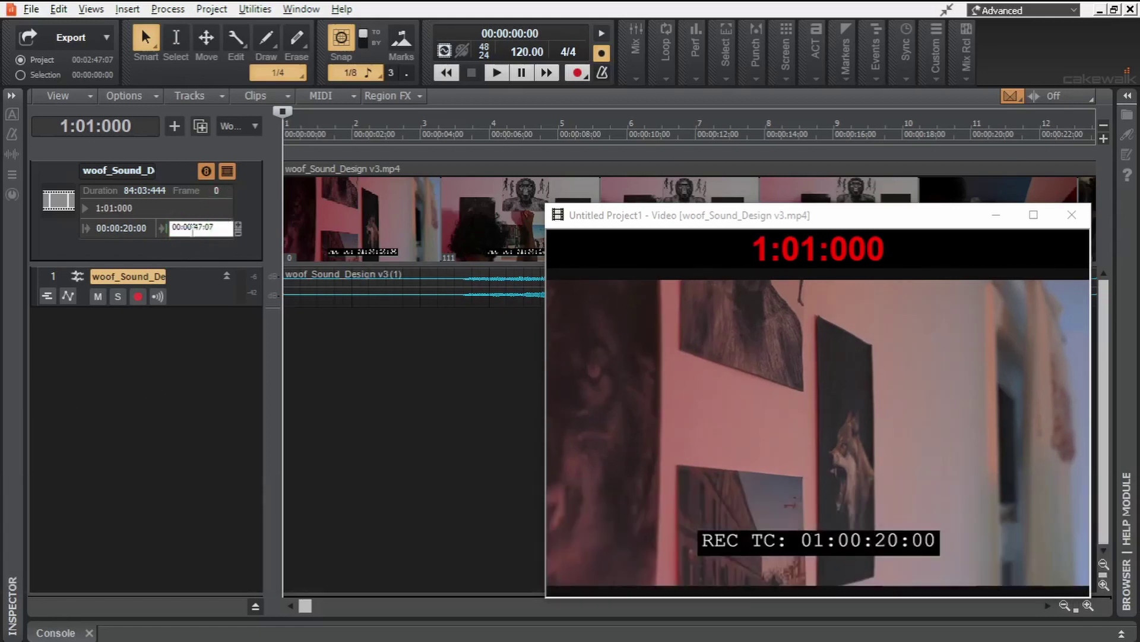
pyautogui.write('25')
pyautogui.press('Right')
pyautogui.press('Delete')
pyautogui.press('Delete')
pyautogui.press('Delete')
pyautogui.write('00')
pyautogui.press('Return')
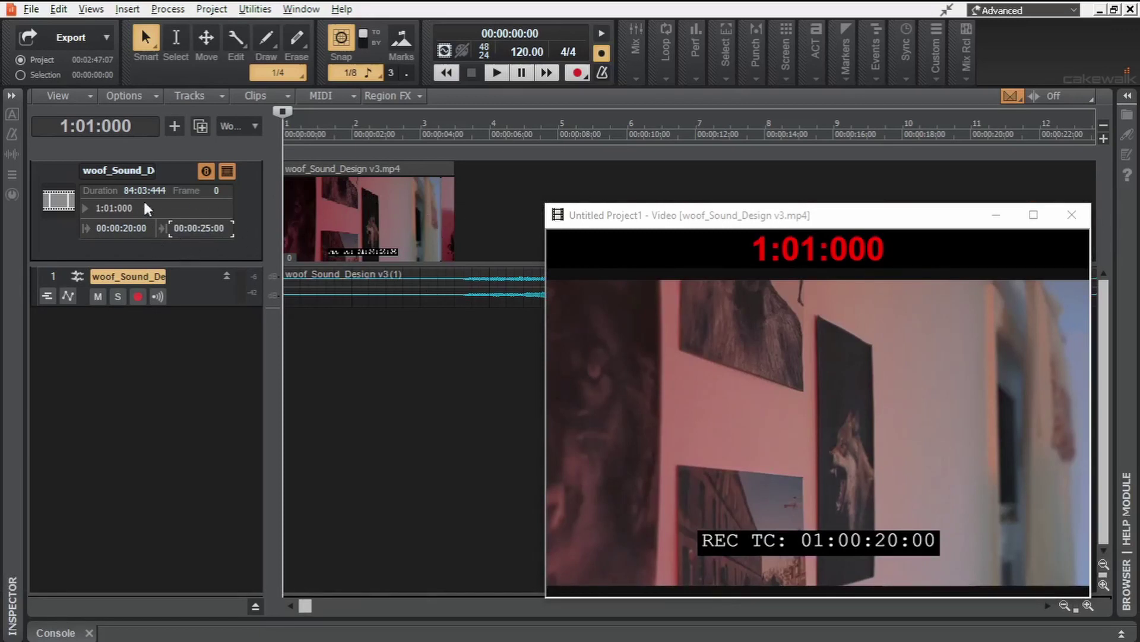
# - Reset the trims in Video Properties to 00:00:00:00 through 00:02:47:07
pyautogui.rightClick(249, 221)
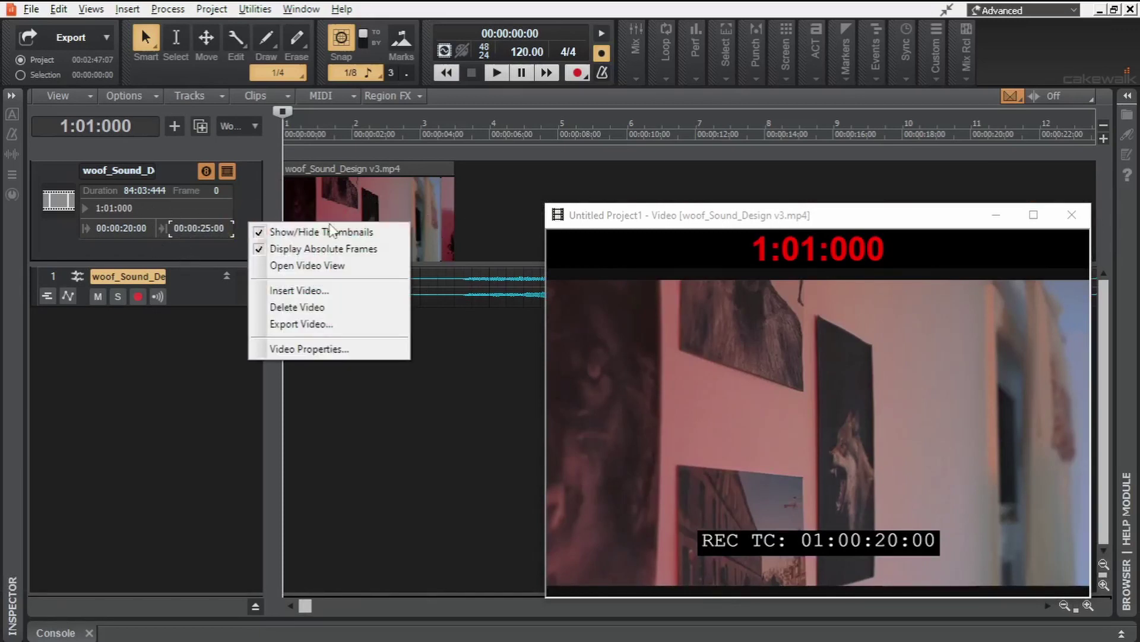
pyautogui.click(387, 350)
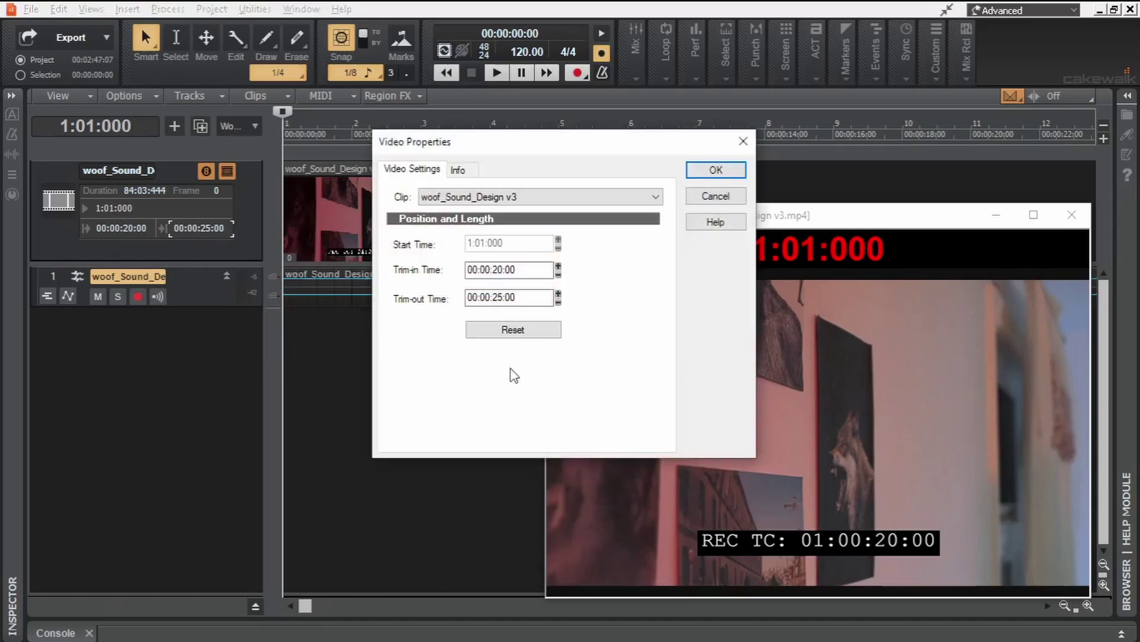
pyautogui.click(522, 336)
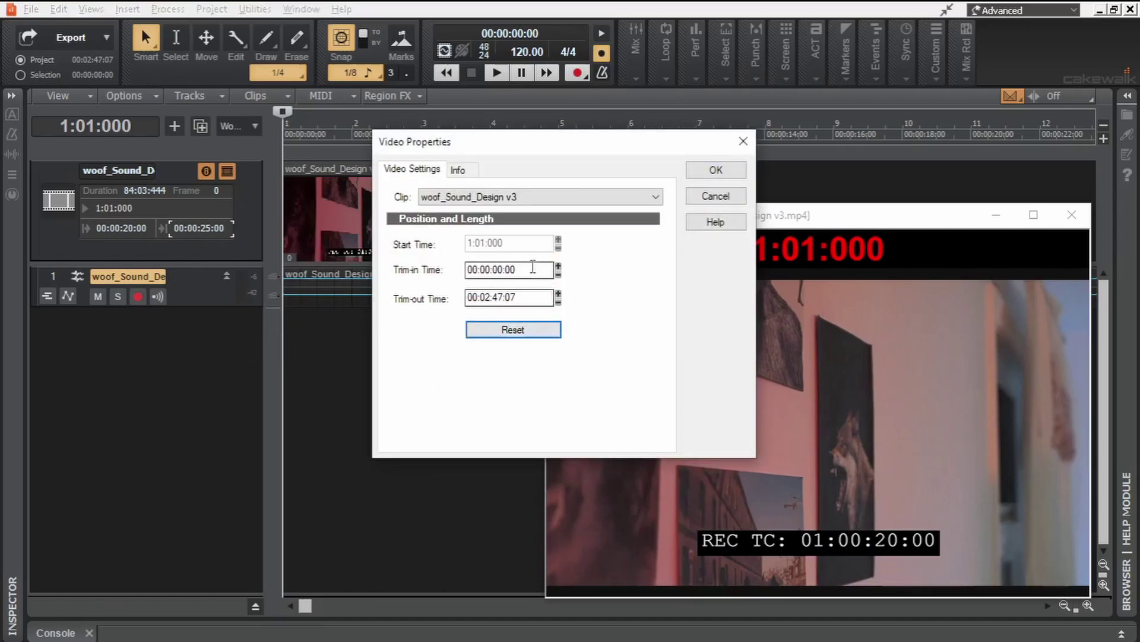
pyautogui.click(724, 170)
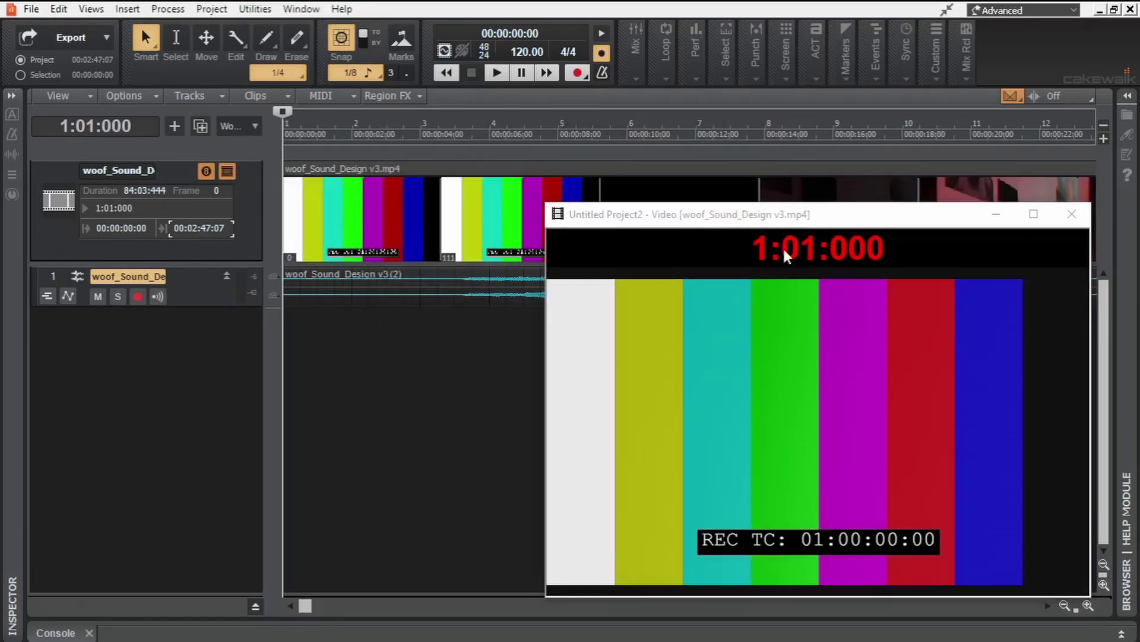
# - Show the preview time as frame numbers and step single frames with the arrow keys
pyautogui.click(814, 252)
pyautogui.click(813, 252)
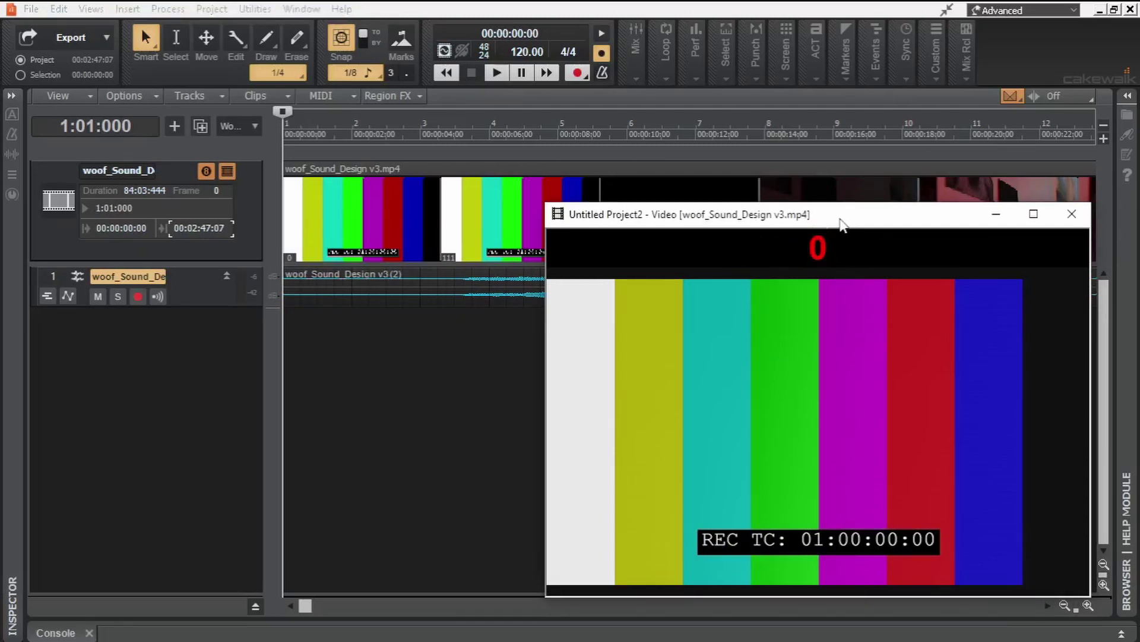
pyautogui.press('Right')
pyautogui.press('Right')
pyautogui.press('Right')
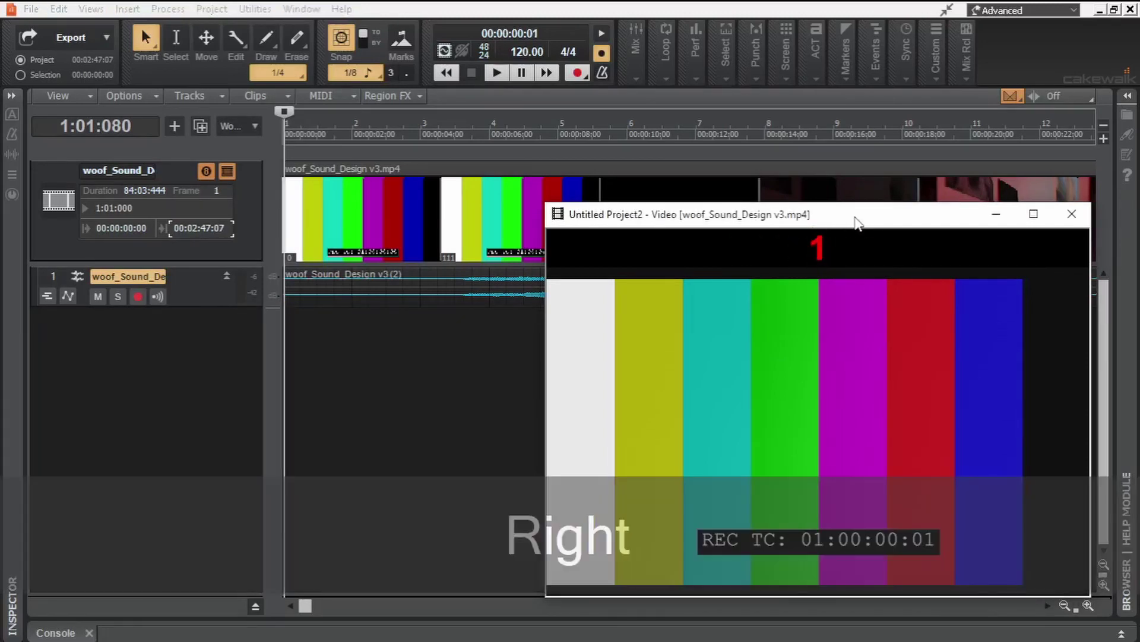
pyautogui.press('Right')
pyautogui.press('Left')
pyautogui.press('Right')
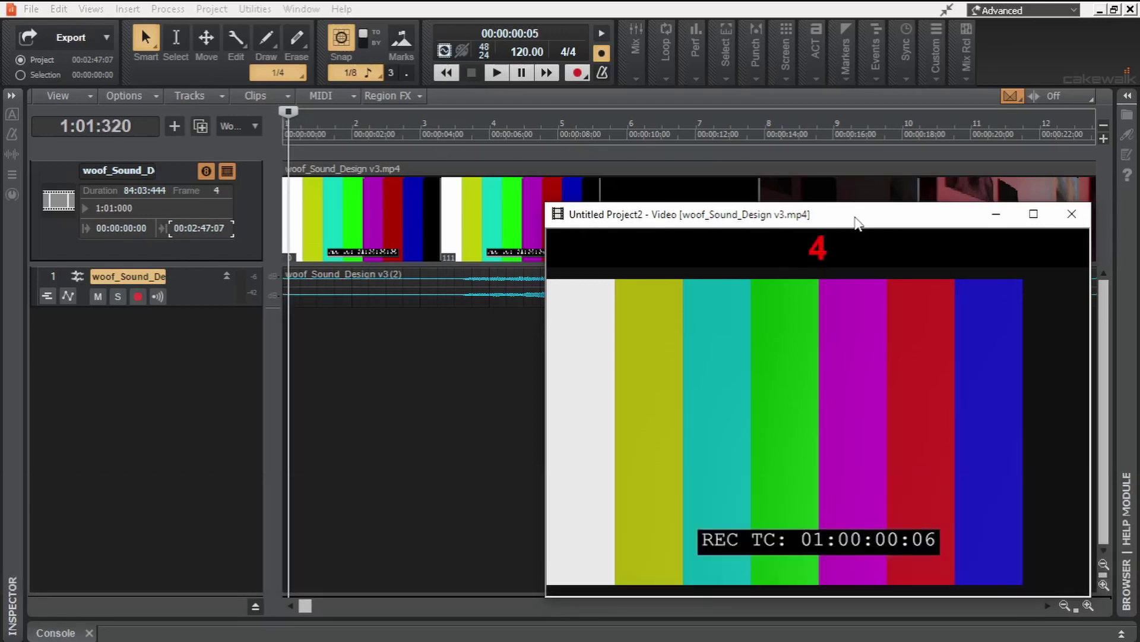
# - Step with +/- and jump five frames with Ctrl+arrows and Ctrl+minus, ending on frame 15
pyautogui.press('KP_Add')
pyautogui.press('KP_Add')
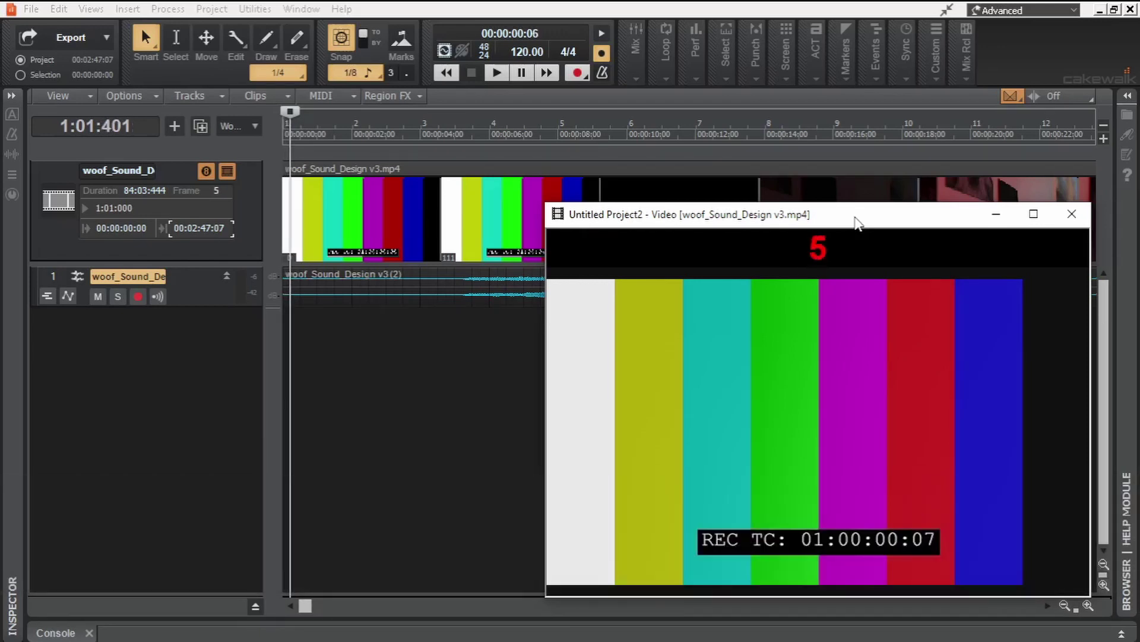
pyautogui.press('KP_Subtract')
pyautogui.hotkey('ctrl', 'Right')
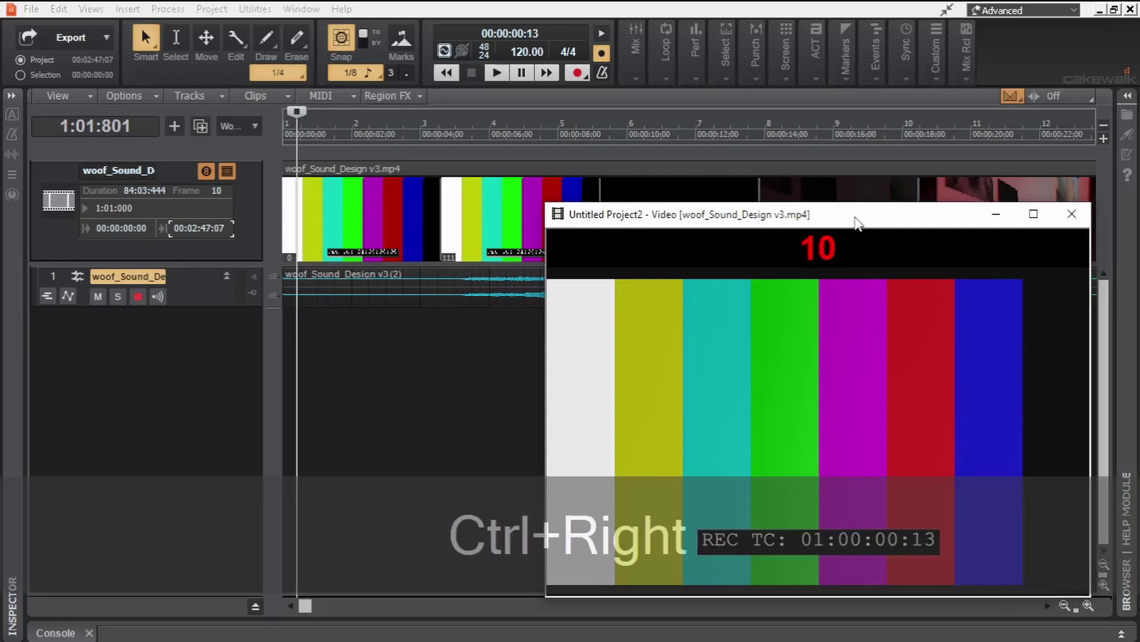
pyautogui.hotkey('ctrl', 'Right')
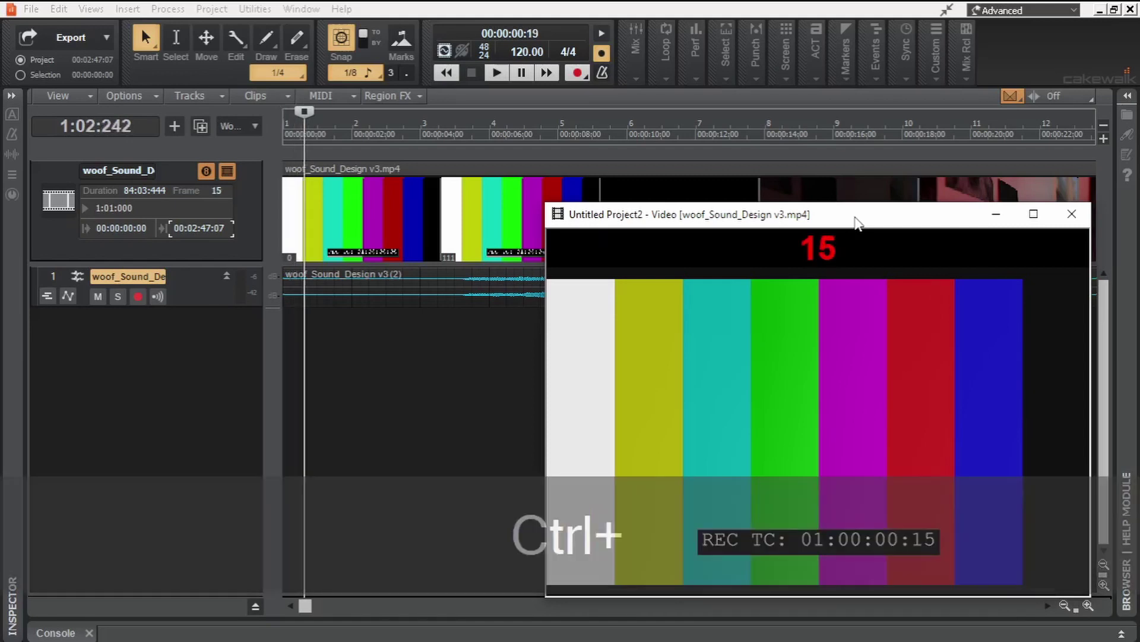
pyautogui.press('ctrl+KP_Subtract')
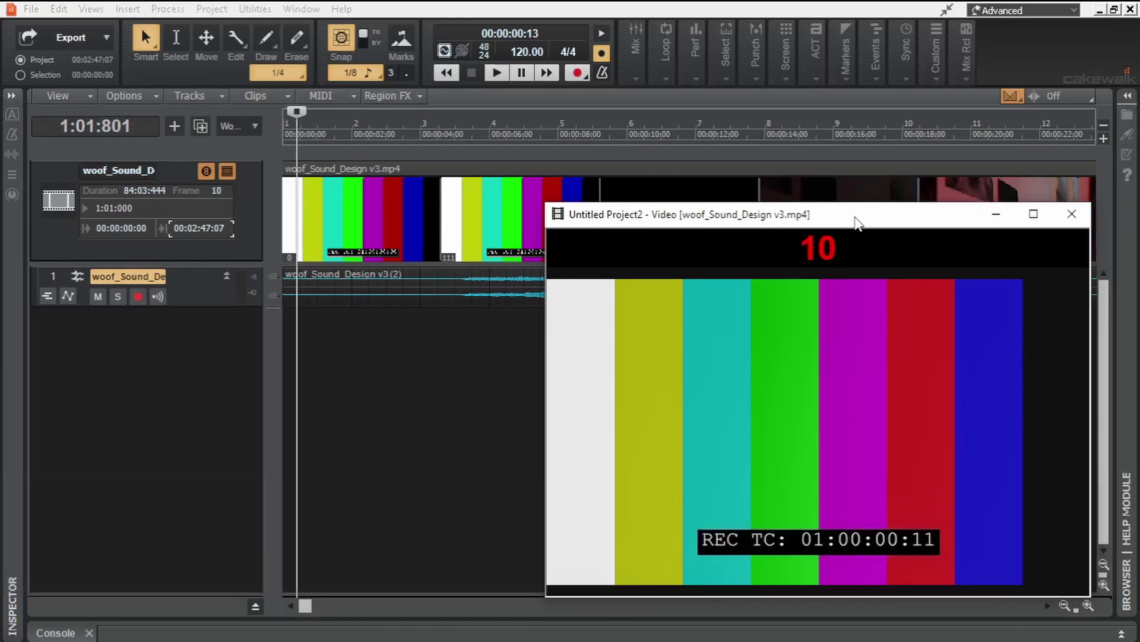
pyautogui.hotkey('ctrl', 'Right')
pyautogui.hotkey('ctrl', 'Right')
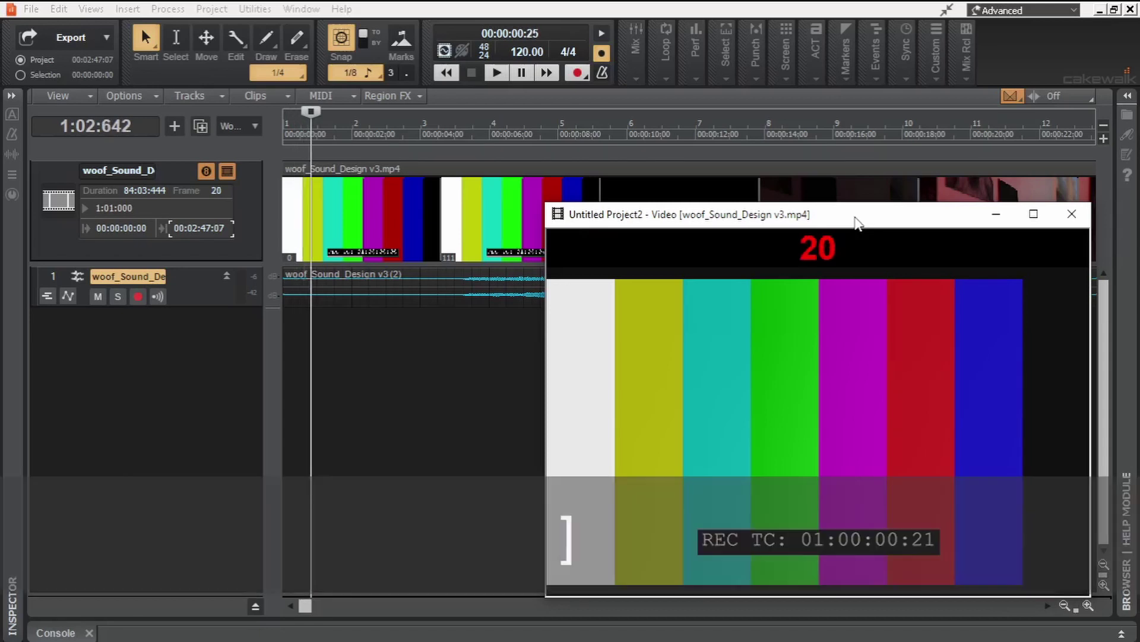
pyautogui.hotkey('ctrl', 'Left')
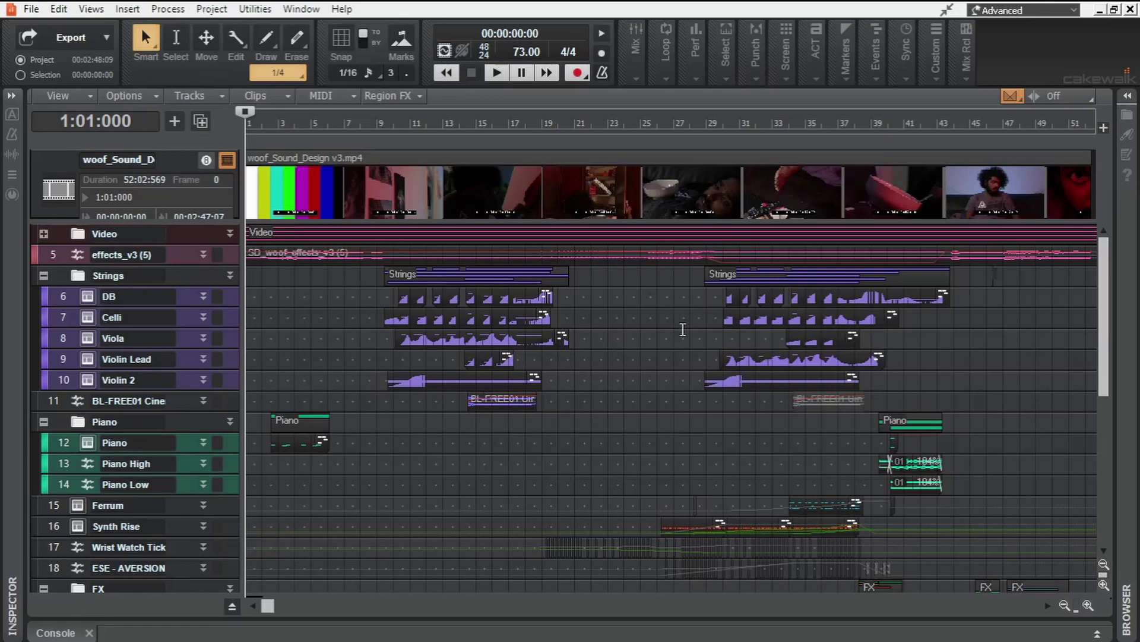
# - Reveal the Tempo Track above the video, then hide it again
pyautogui.moveTo(219, 143); pyautogui.dragTo(219, 205)
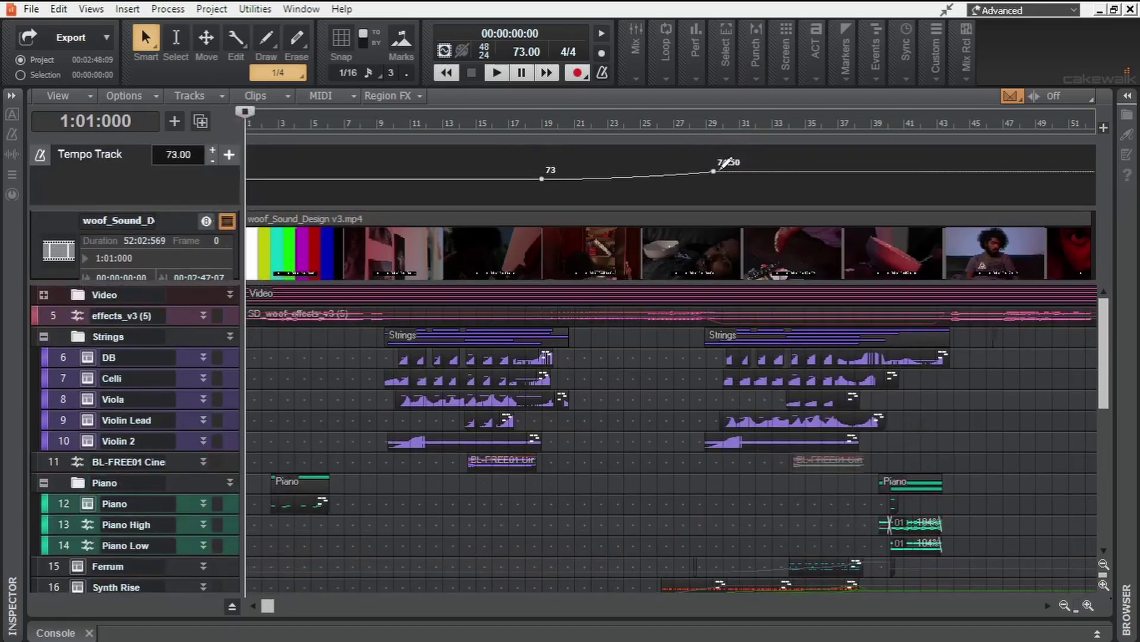
pyautogui.moveTo(205, 215); pyautogui.dragTo(205, 102)
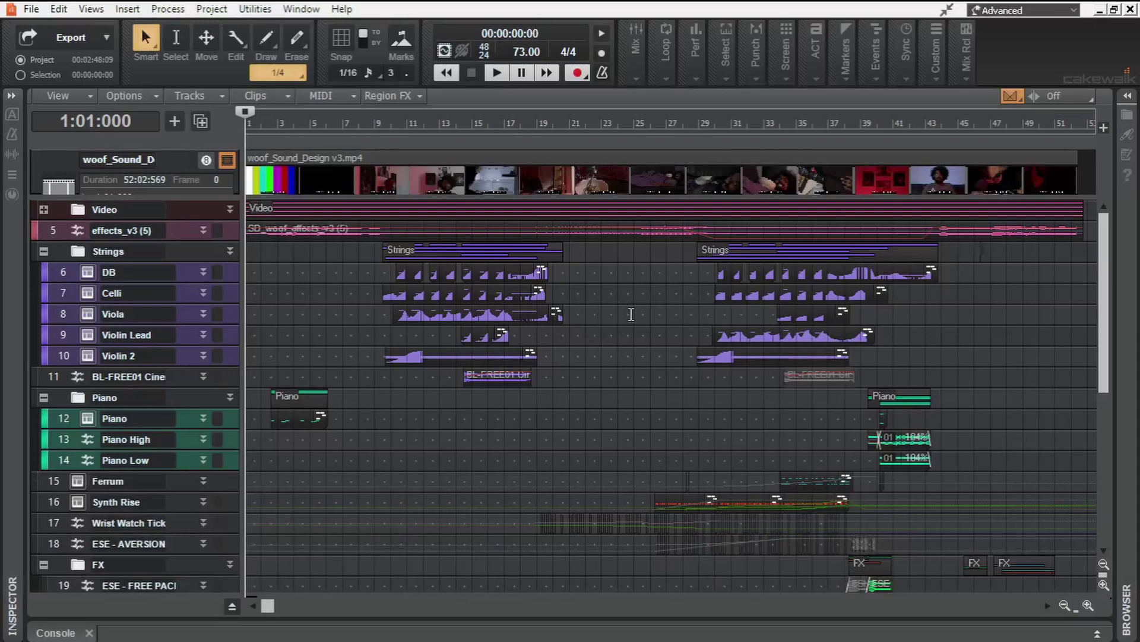
# - Start a video export named 'Name' as MPEG4 Video and bring up its encoding options
pyautogui.rightClick(591, 173)
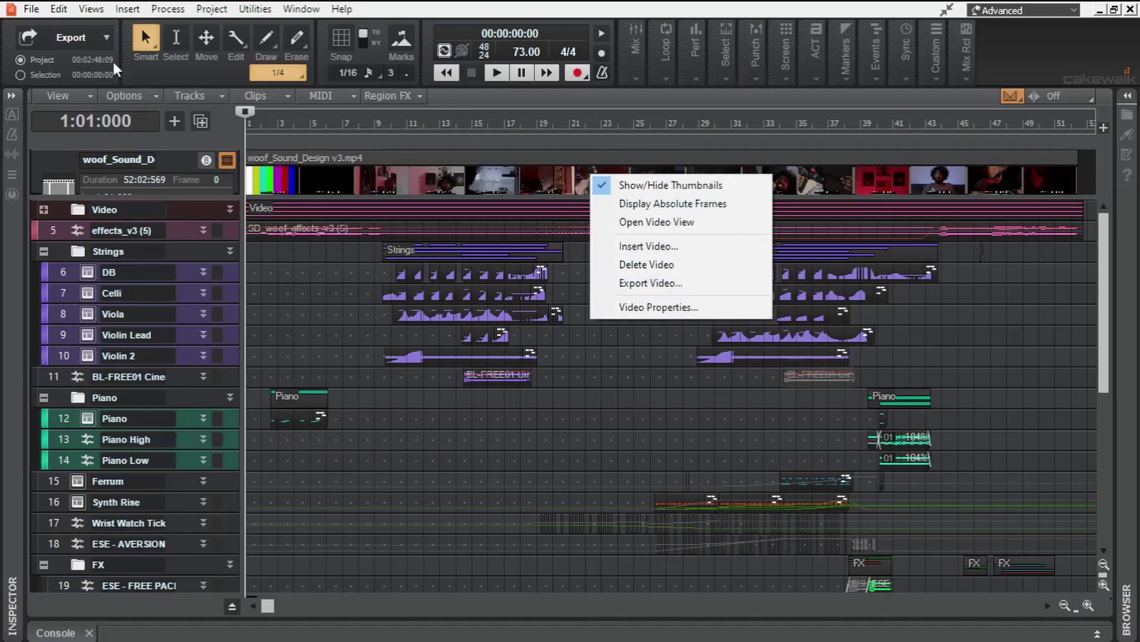
pyautogui.click(31, 9)
pyautogui.moveTo(102, 197)
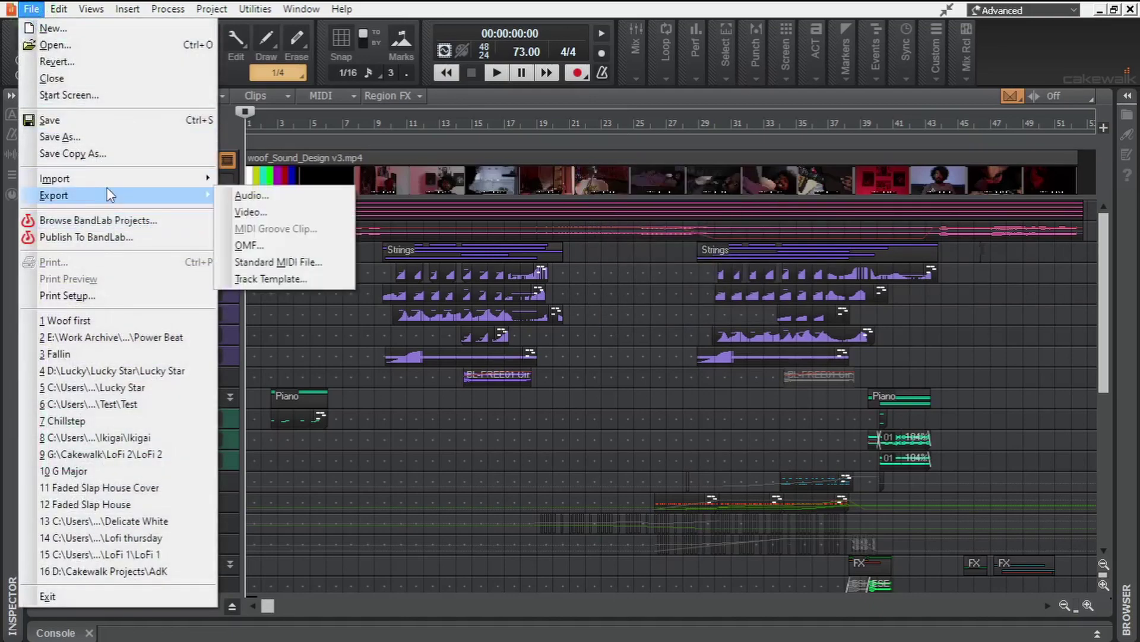
pyautogui.click(290, 212)
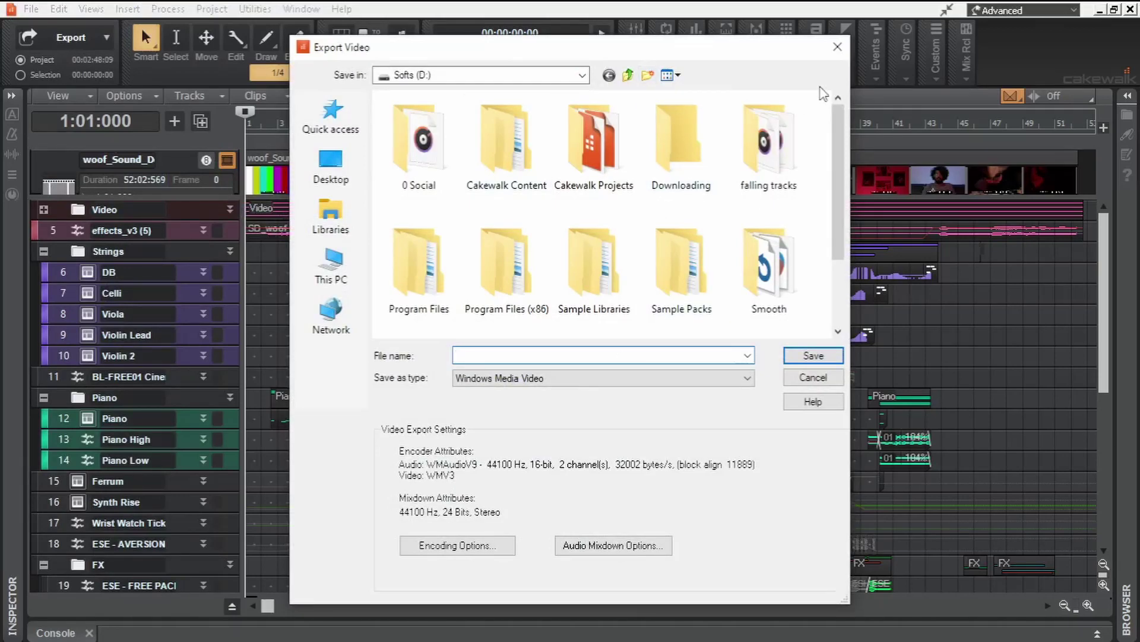
pyautogui.write('Name')
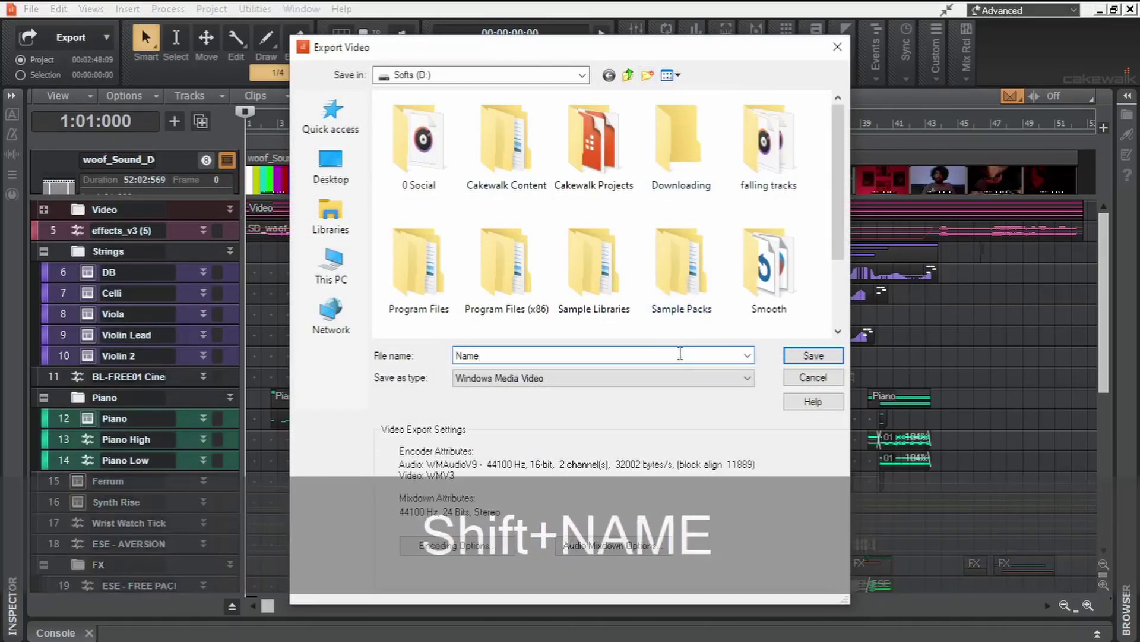
pyautogui.click(667, 378)
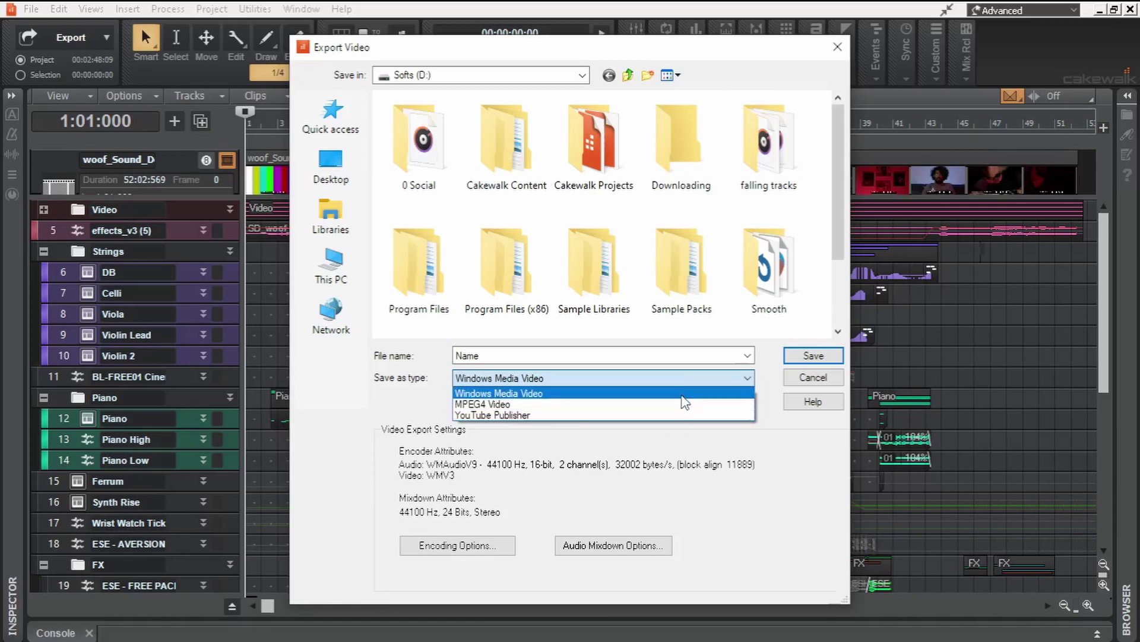
pyautogui.click(686, 405)
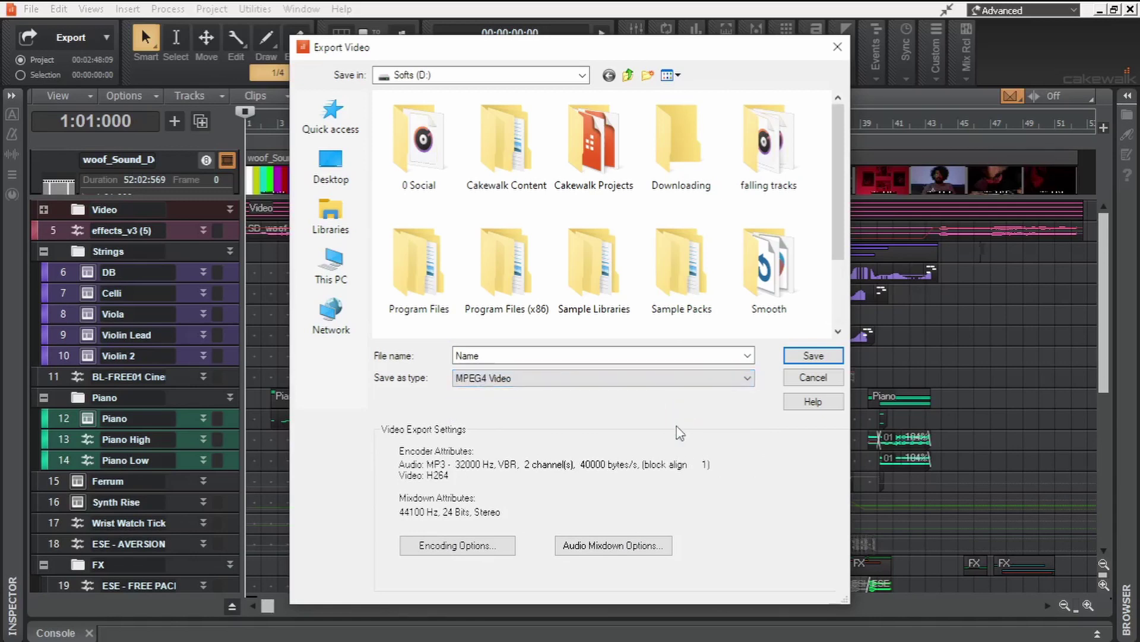
pyautogui.click(469, 545)
# - Check the codec list, keeping H264, then view and cancel the Audio Mixdown Options
pyautogui.click(467, 315)
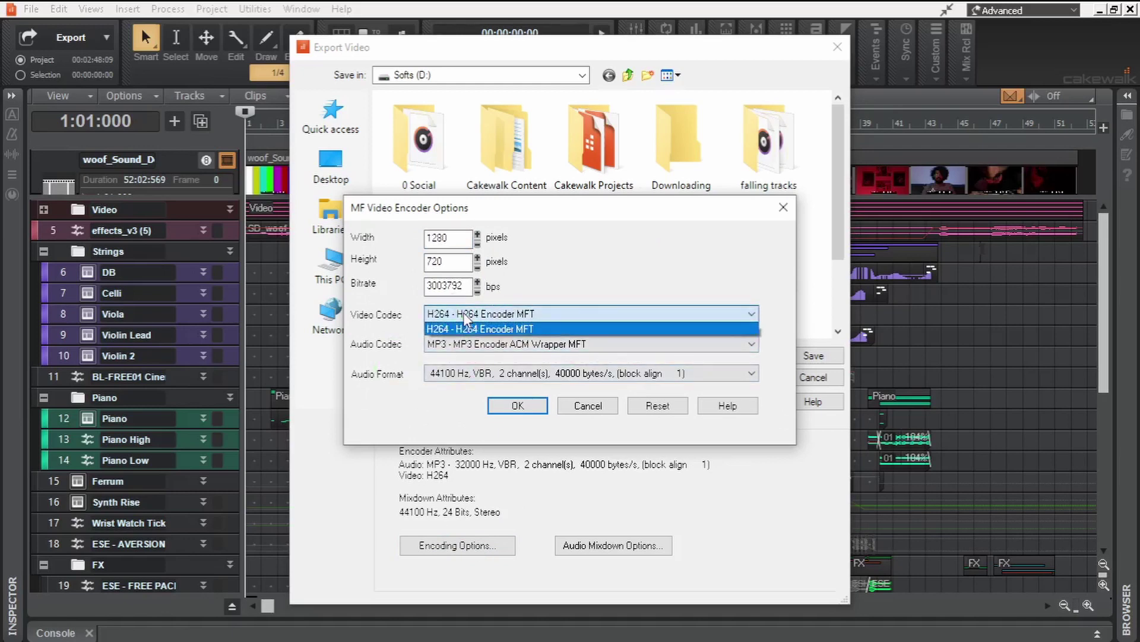
pyautogui.click(594, 413)
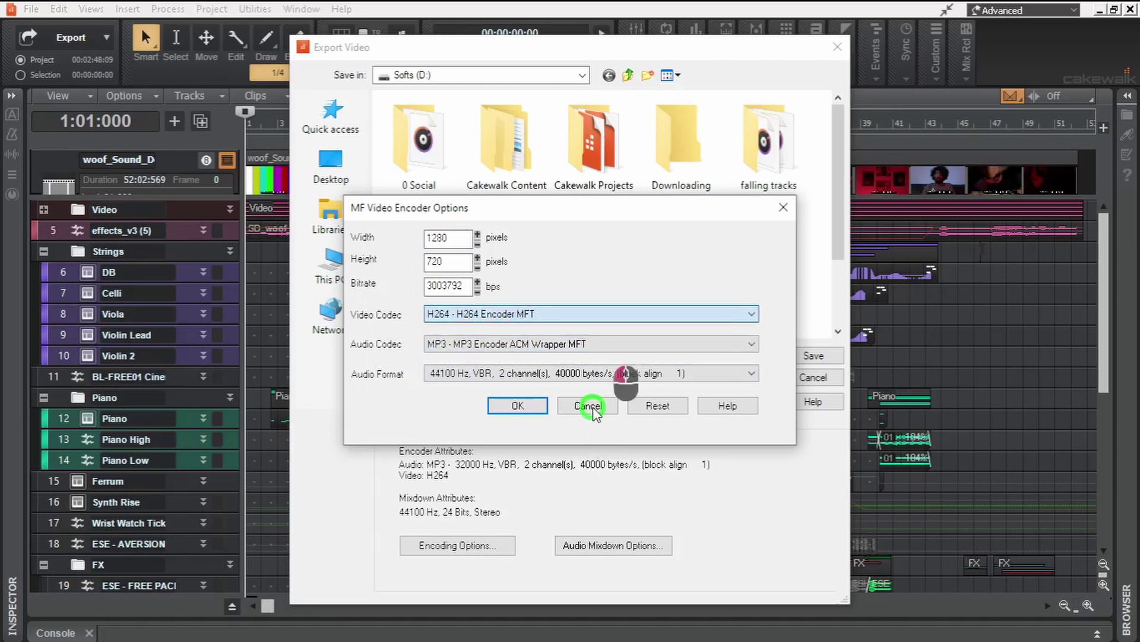
pyautogui.click(588, 405)
pyautogui.click(639, 548)
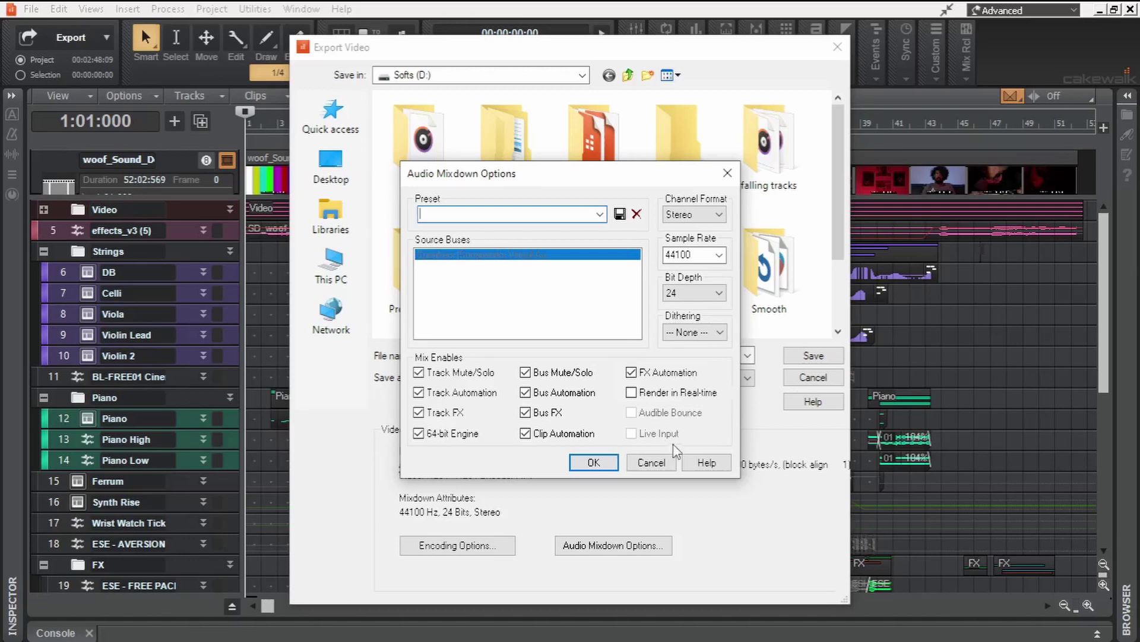
pyautogui.click(651, 462)
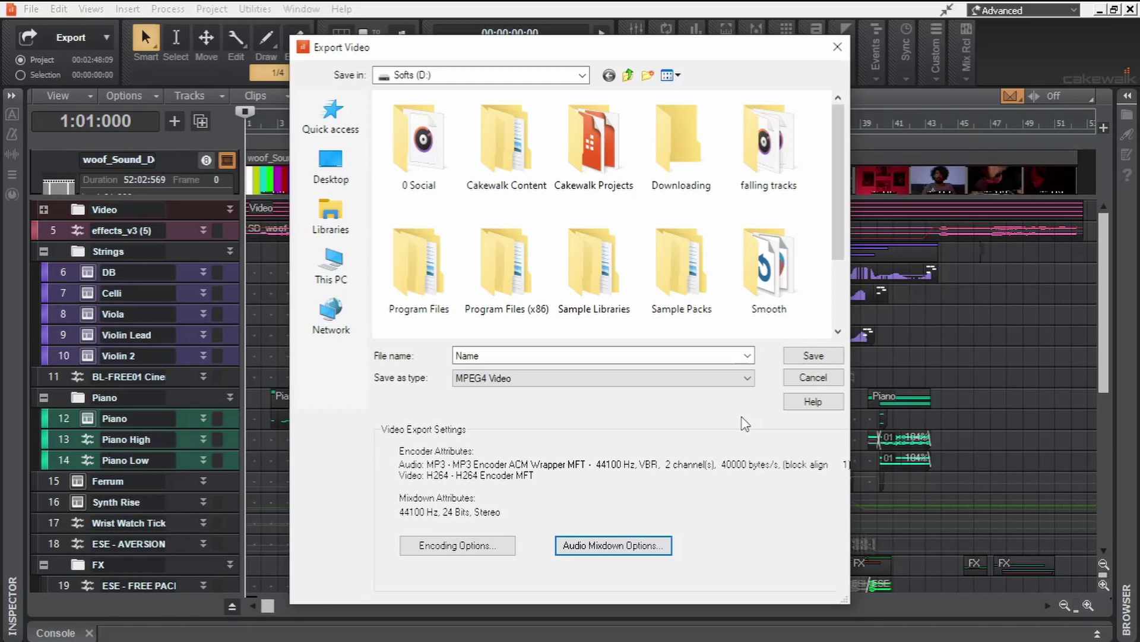
pyautogui.click(802, 378)
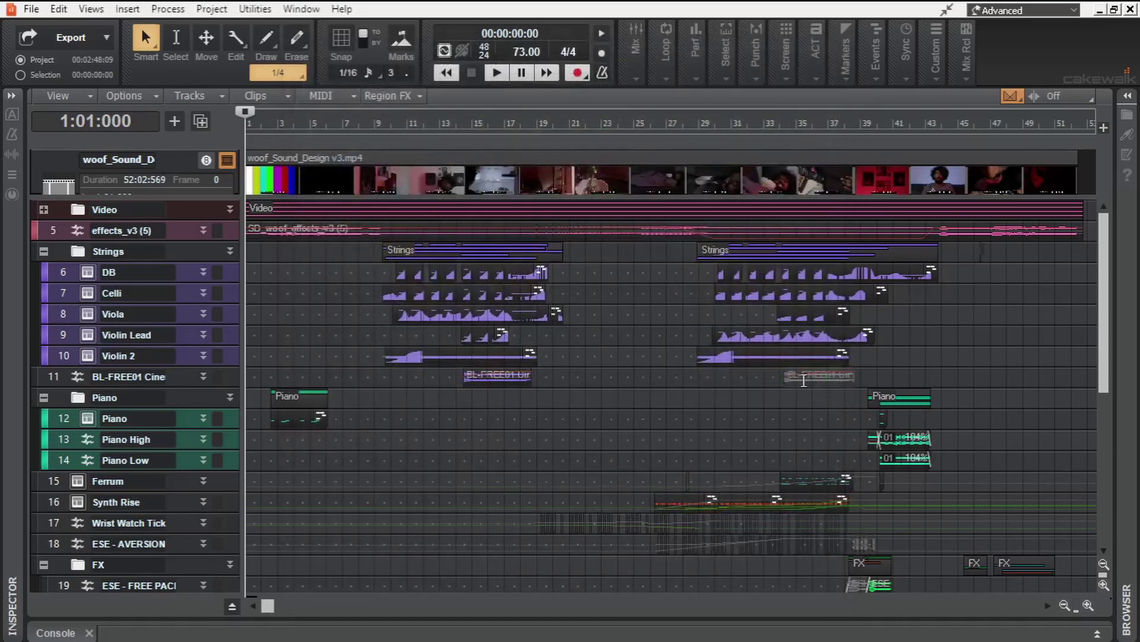